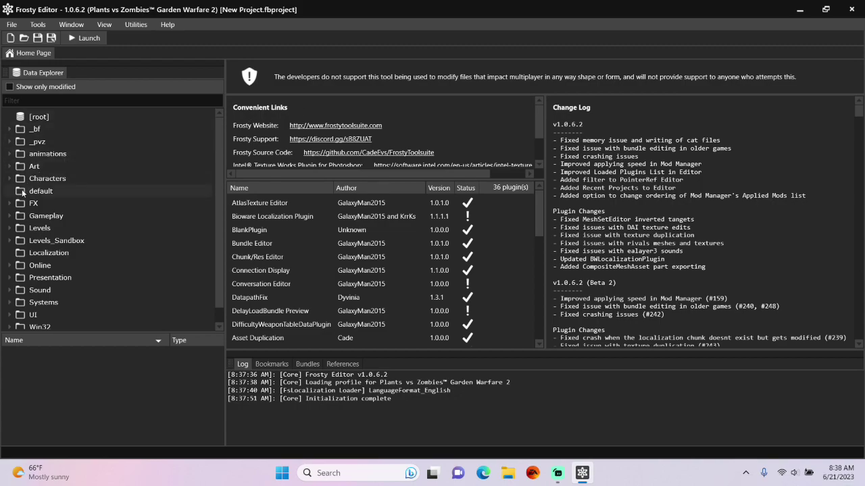
- Browse Gameplay > Channel and show ClientHumanPlayerChannel's charactershared and weaponsshared bundles
click(10, 217)
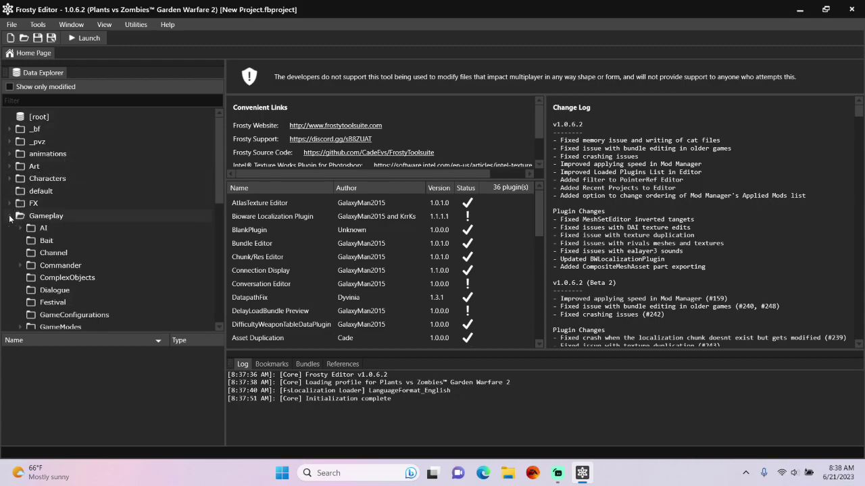
click(82, 252)
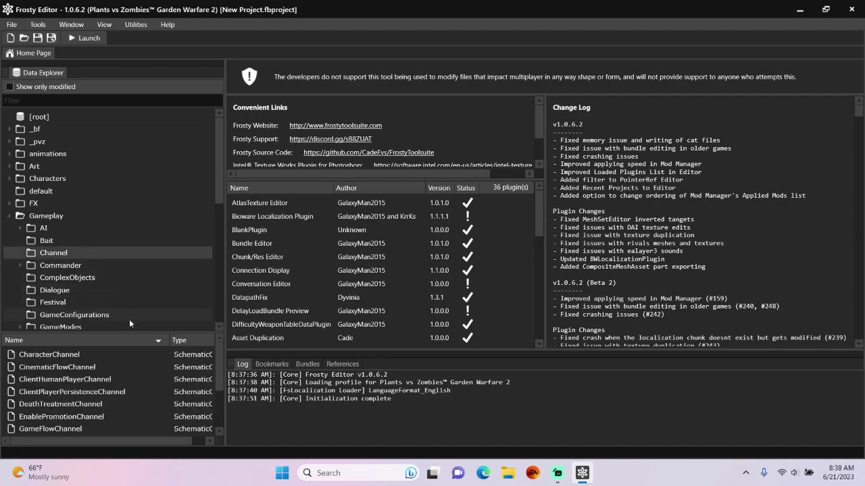
click(129, 379)
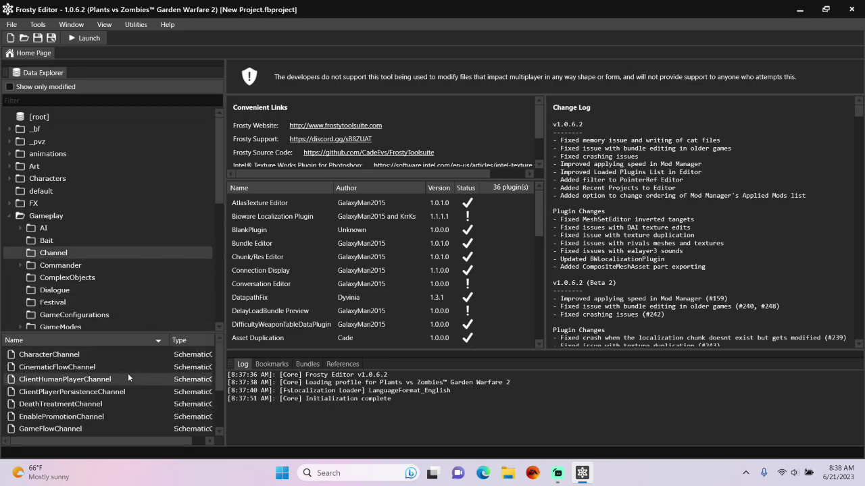
click(308, 364)
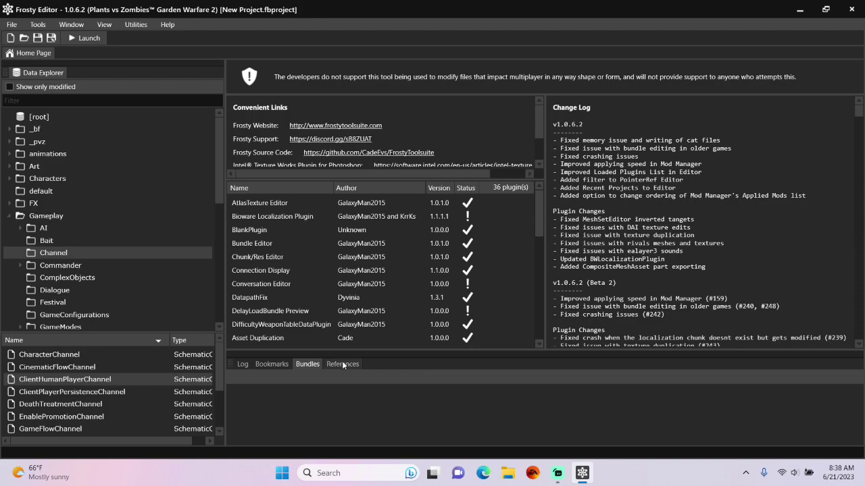
click(332, 364)
click(307, 364)
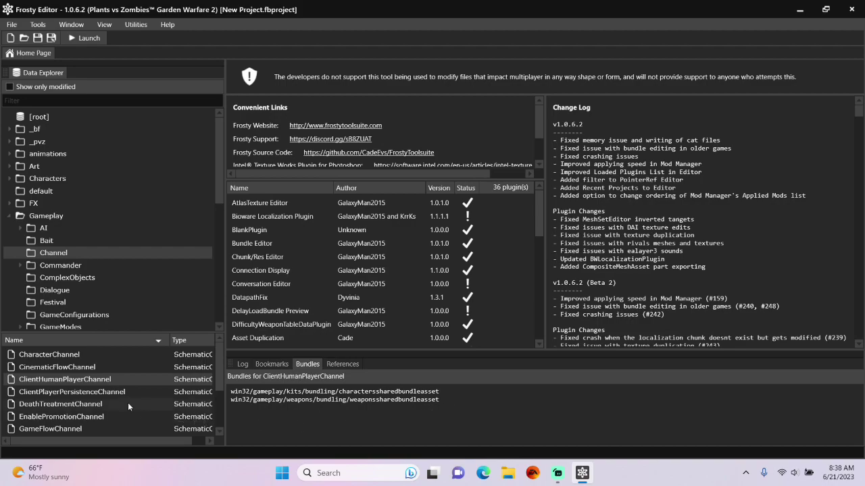
- Duplicate ClientHumanPlayerChannel under the name PauseTimerChannel
right_click(84, 382)
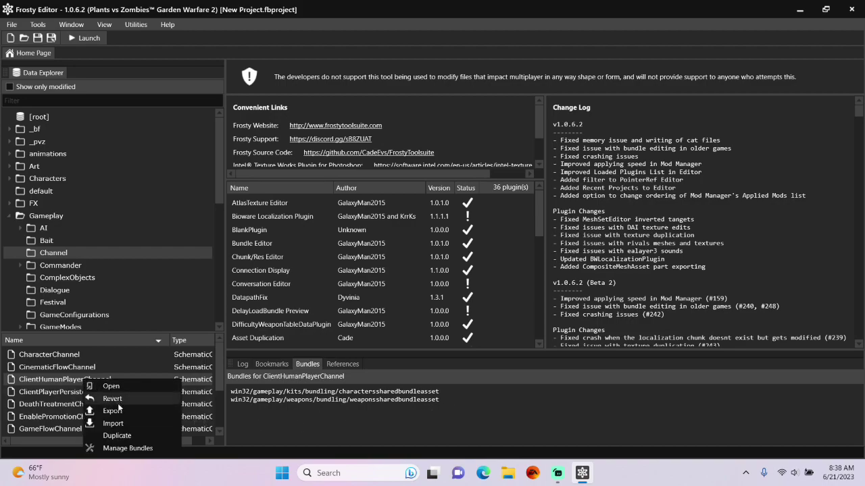
click(116, 436)
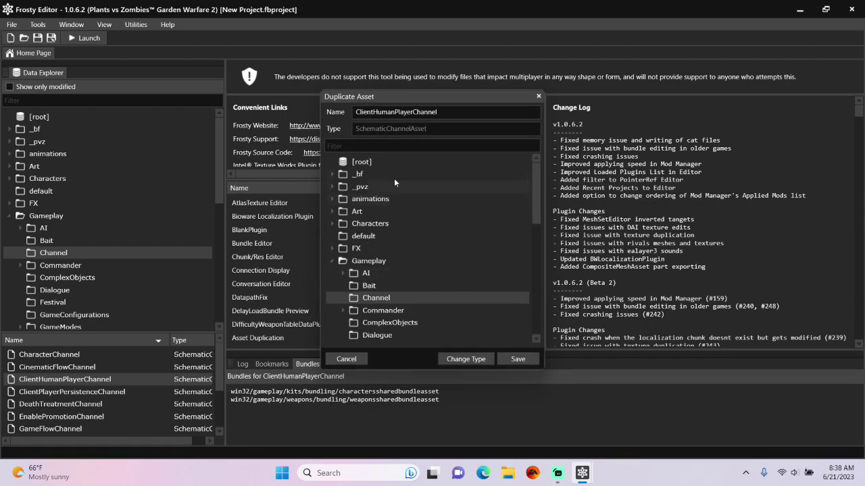
click(415, 113)
key(BackSpace)
key(BackSpace)
key(BackSpace)
key(BackSpace)
key(BackSpace)
key(BackSpace)
key(BackSpace)
key(BackSpace)
key(BackSpace)
key(BackSpace)
key(BackSpace)
key(BackSpace)
key(BackSpace)
key(BackSpace)
key(BackSpace)
key(BackSpace)
key(BackSpace)
text(Pause)
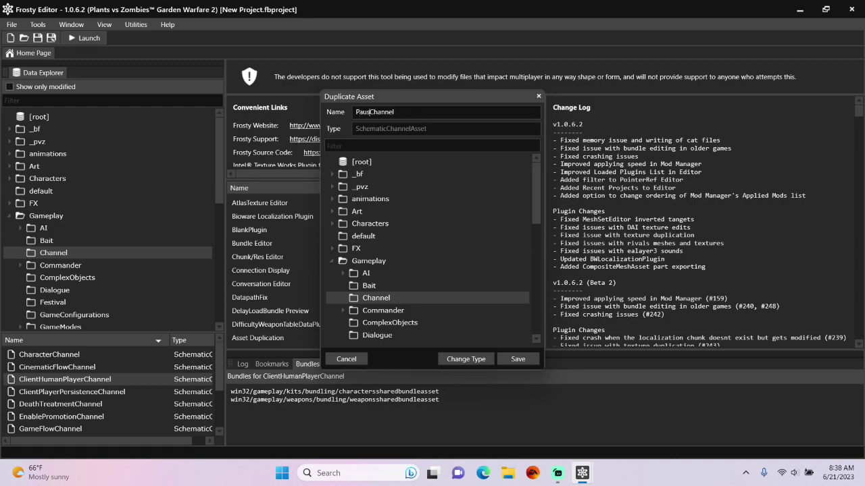
text(Timer)
click(522, 359)
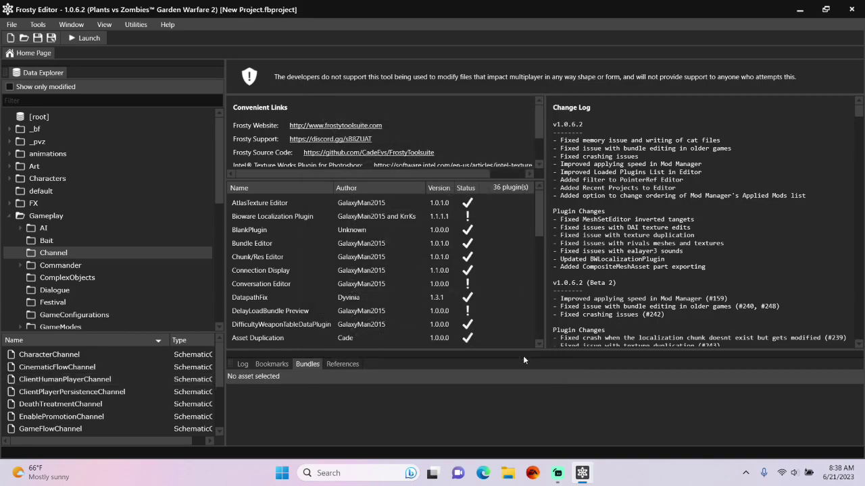
scroll(154, 401, down, 3)
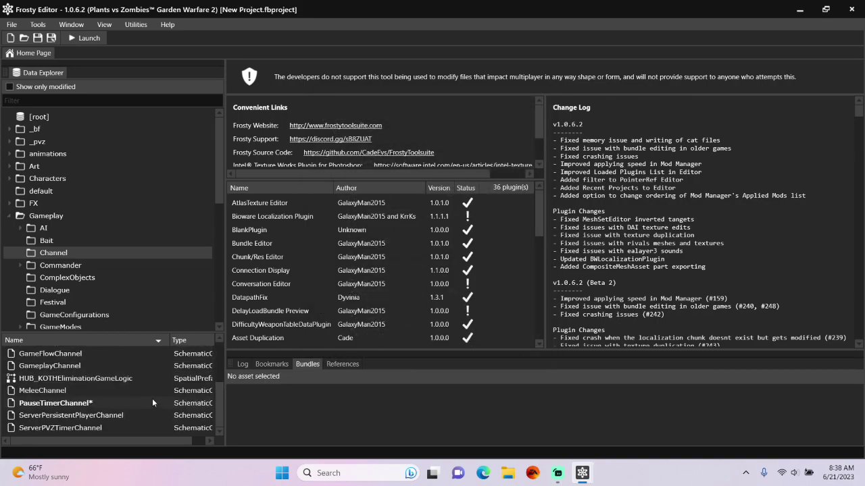
- Open PauseTimerChannel, clear its properties and events, and add one Realm_Client EventChannel event
double_click(149, 403)
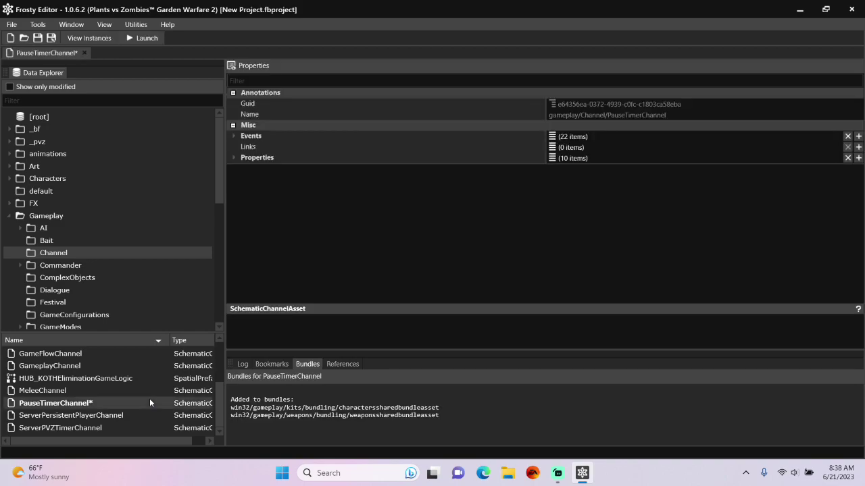
click(848, 159)
click(847, 136)
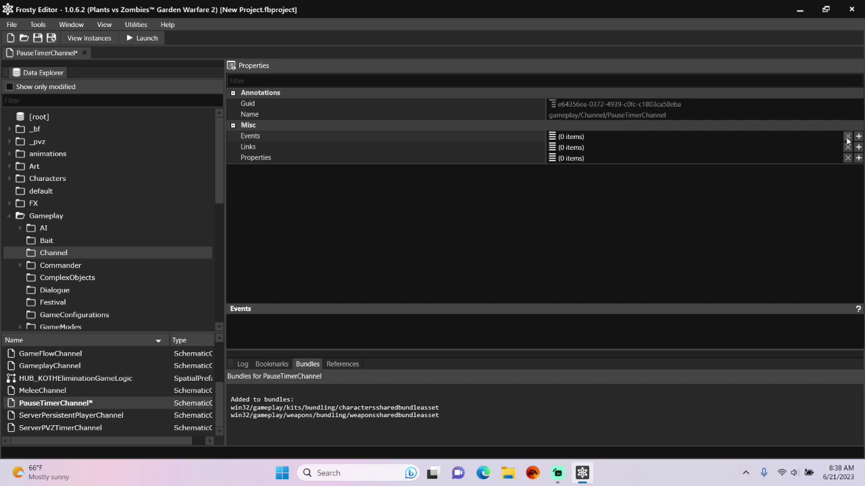
click(858, 136)
click(234, 137)
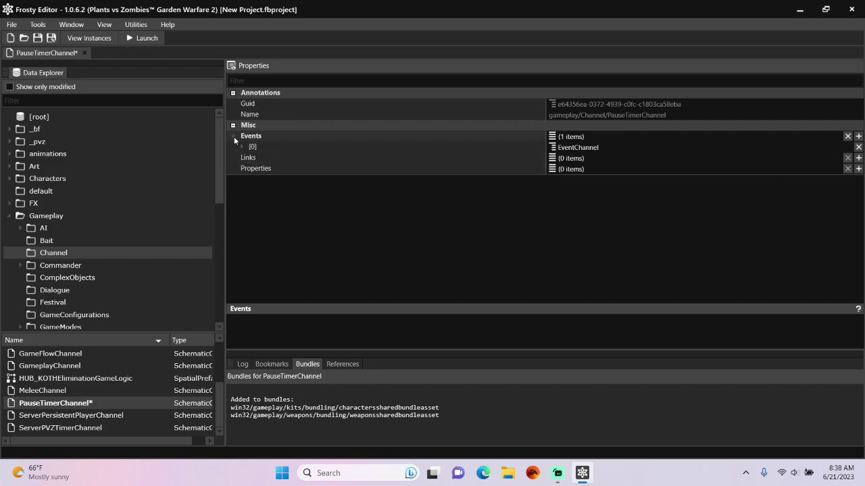
click(242, 147)
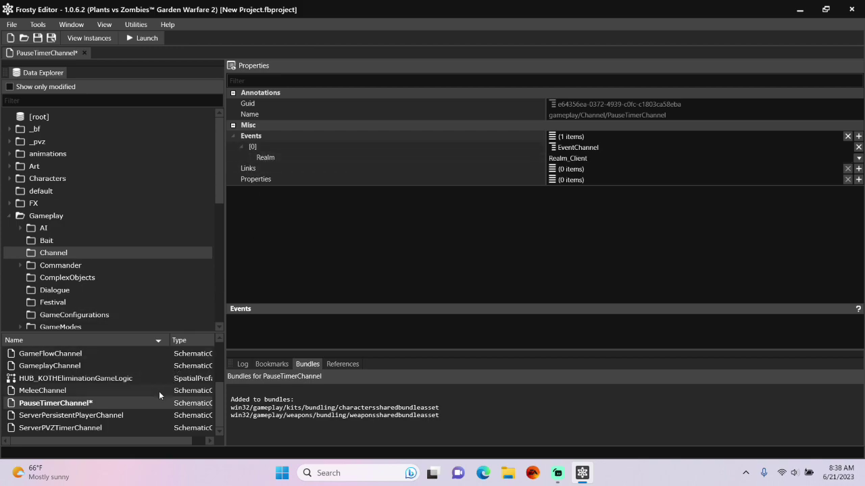
scroll(156, 397, up, 2)
scroll(157, 398, up, 1)
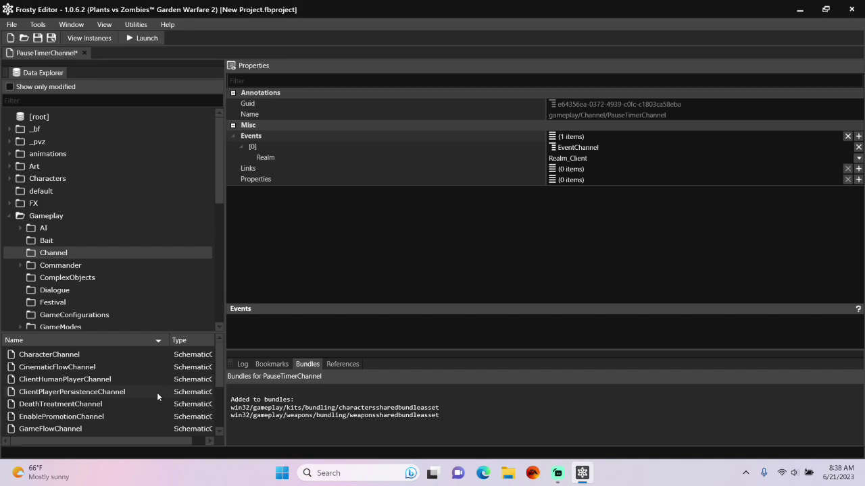
- Open Audio_BossHunt_Prefab from ClientHumanPlayerChannel's references and copy its object [4] SchematicChannelEntityData
click(156, 383)
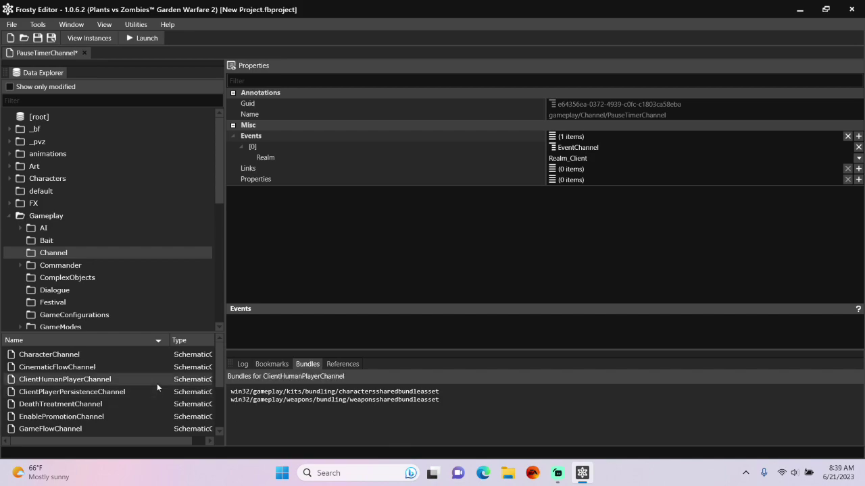
click(344, 364)
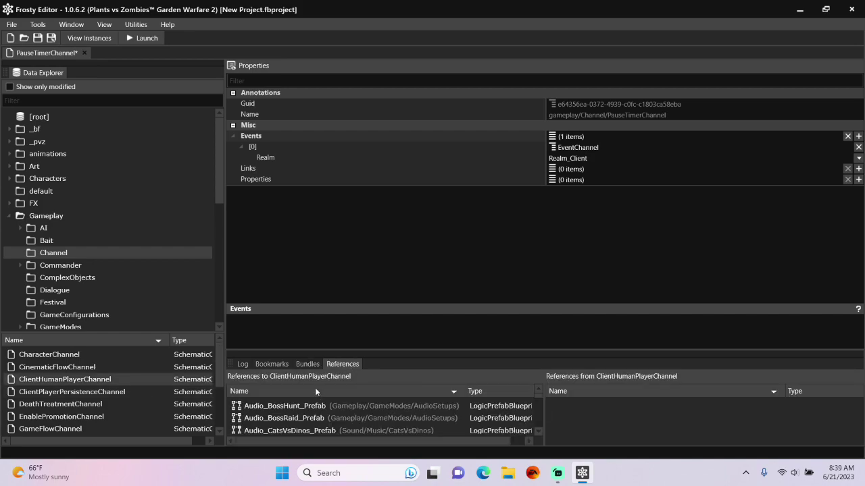
double_click(300, 407)
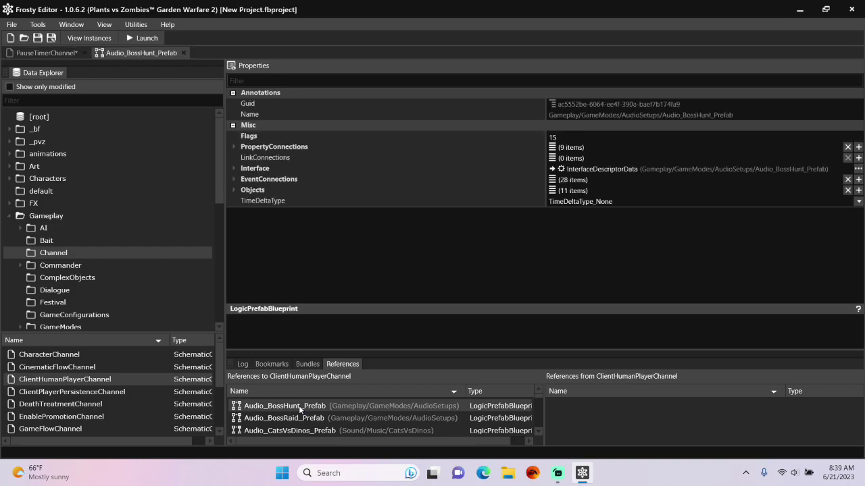
click(234, 190)
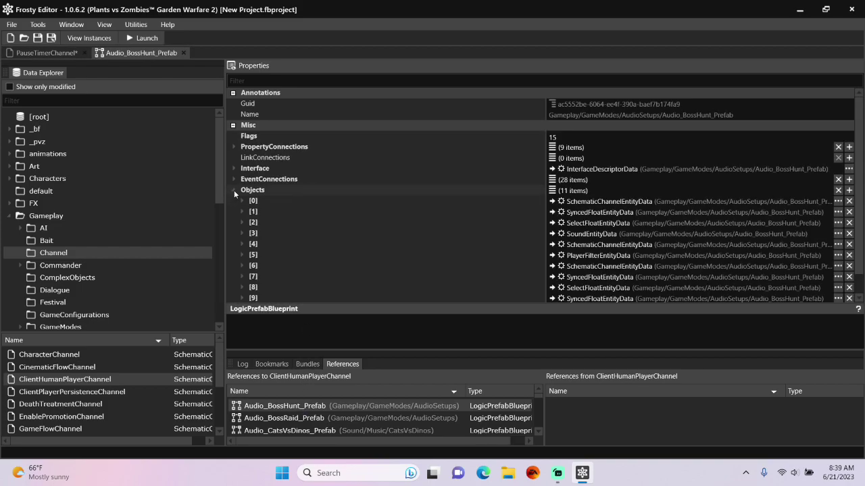
click(242, 244)
scroll(352, 248, down, 3)
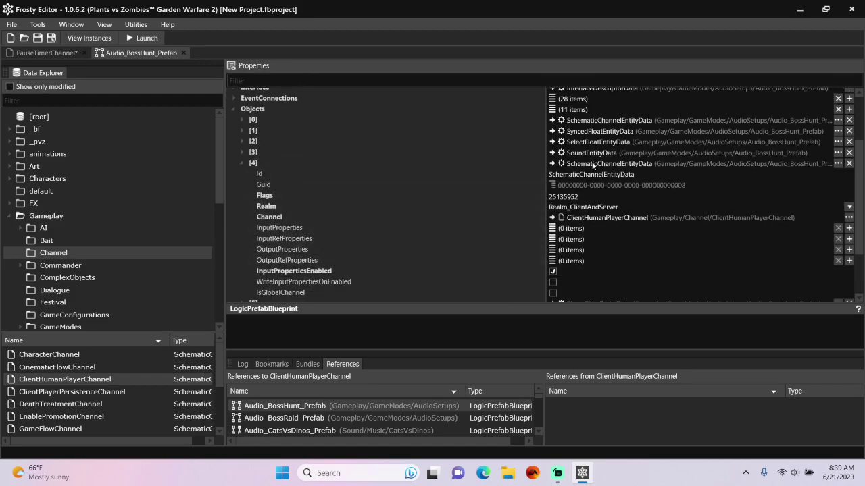
right_click(593, 164)
click(612, 170)
scroll(132, 222, down, 4)
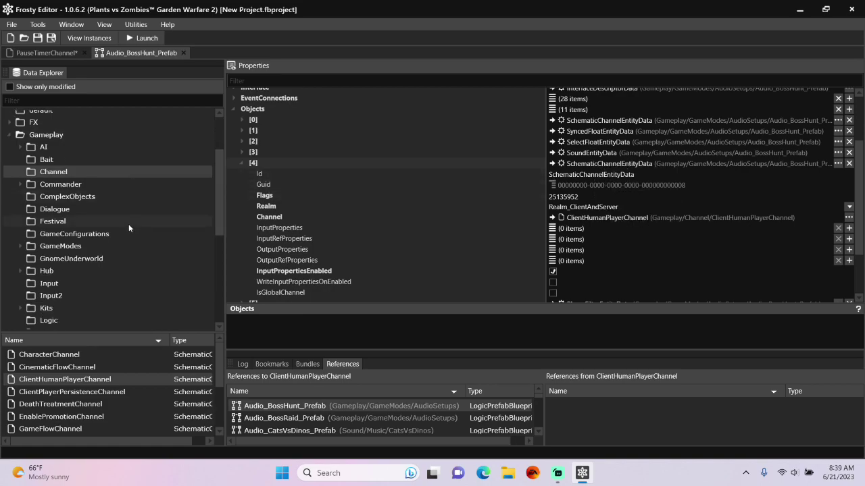
- Open the MpZombie_AllStar character blueprint from the Soldiers > Human folder
scroll(128, 223, down, 3)
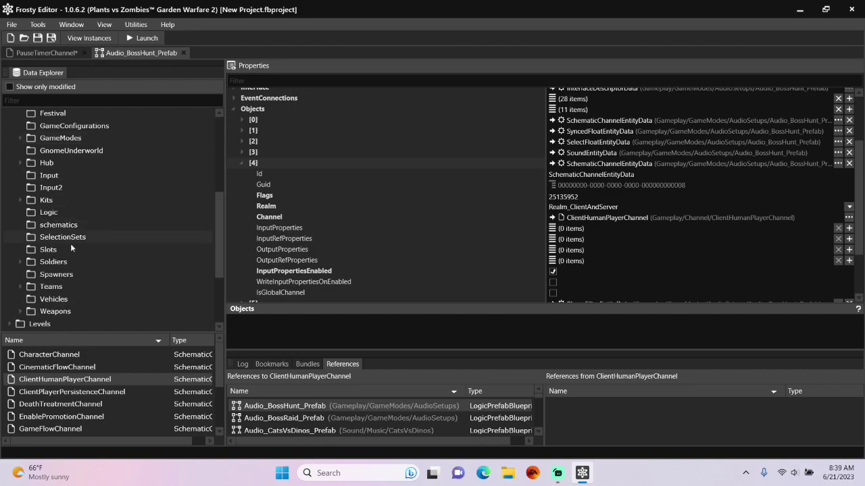
click(23, 262)
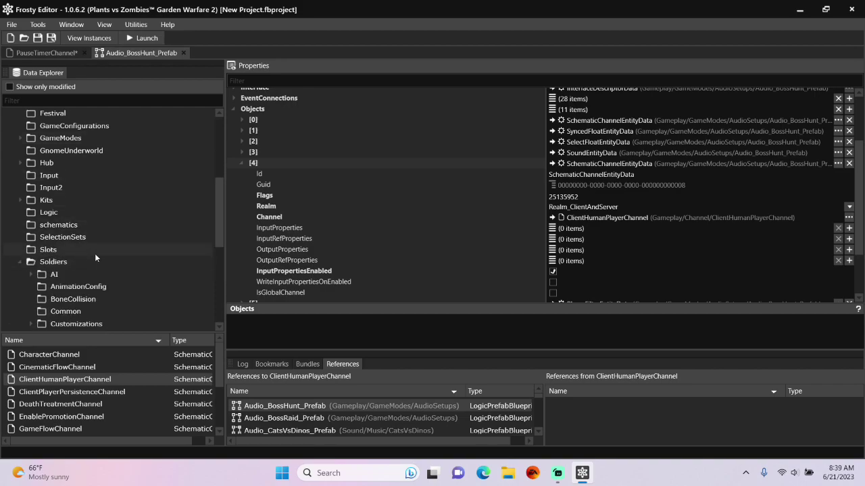
scroll(102, 255, down, 1)
scroll(108, 263, down, 1)
click(81, 282)
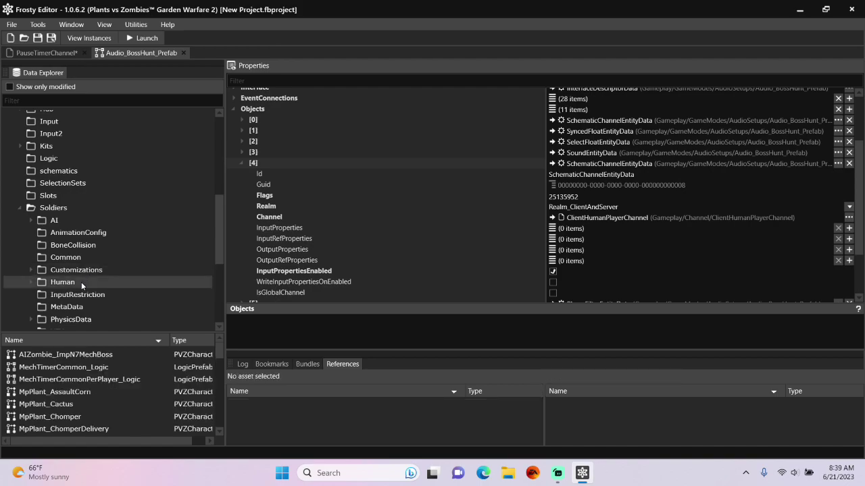
scroll(112, 390, down, 5)
scroll(107, 390, down, 1)
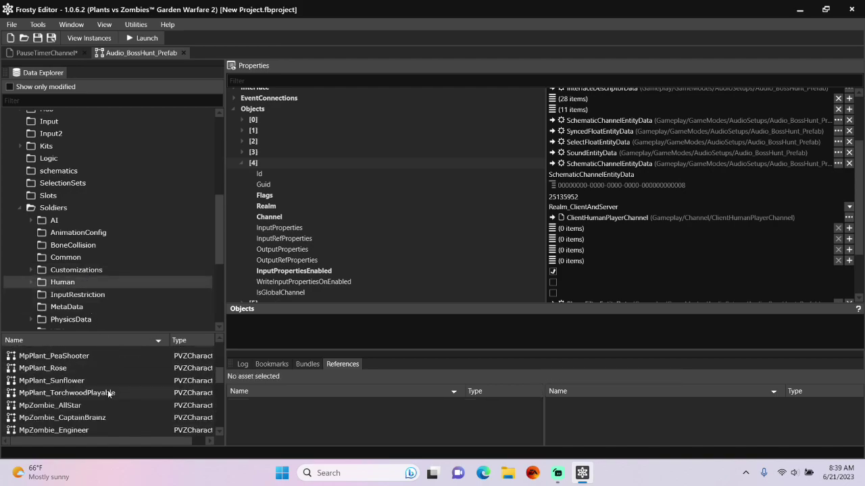
double_click(90, 405)
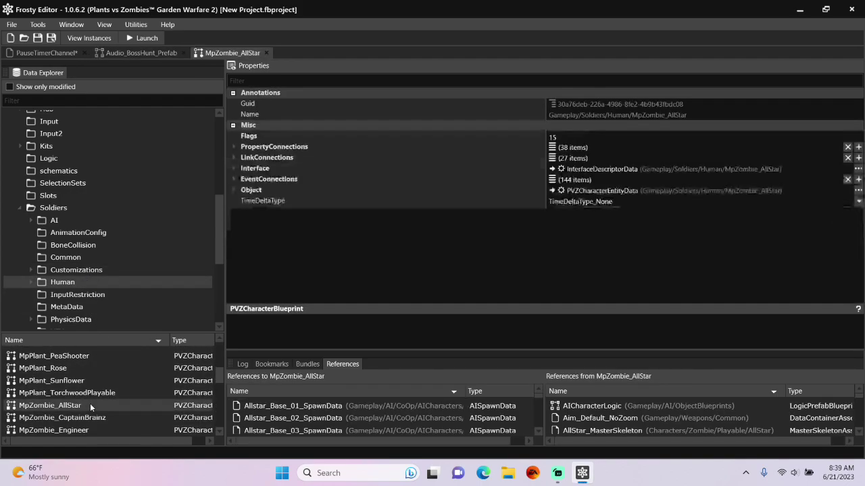
- Add a Components entry and raise the runtime component/transformation counts to 56, 32, 26 and 5
click(234, 190)
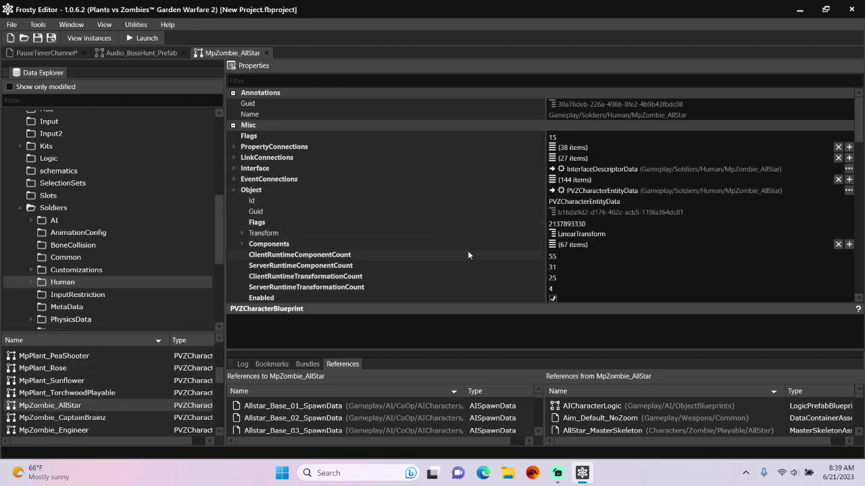
click(848, 245)
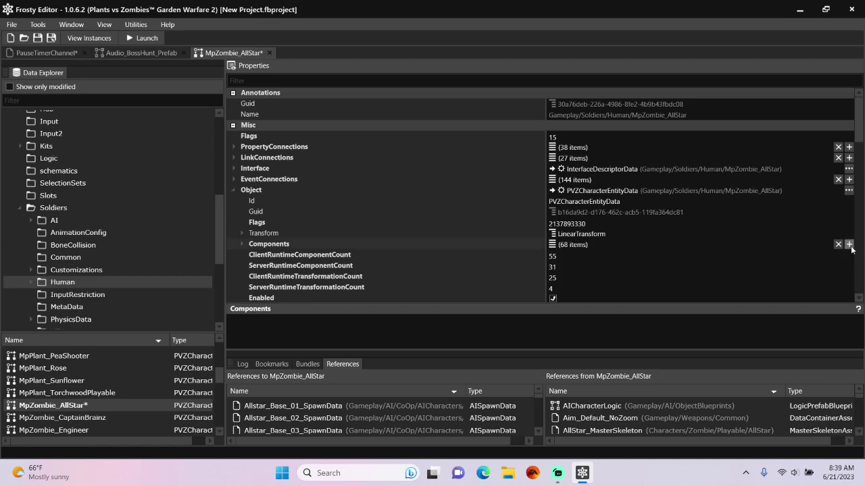
click(644, 257)
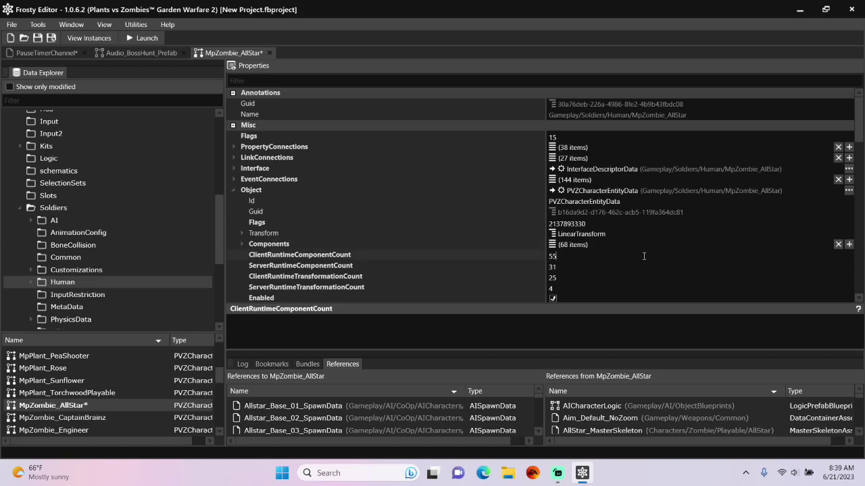
key(BackSpace)
text(6)
click(610, 266)
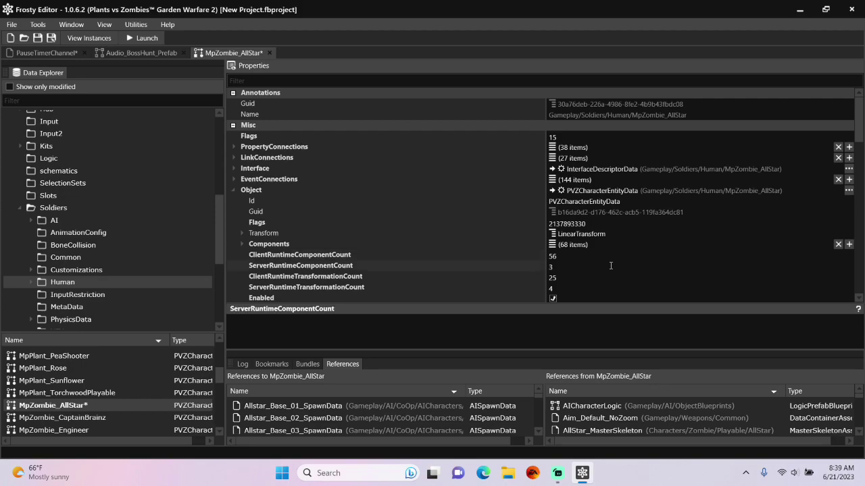
text(2)
click(583, 277)
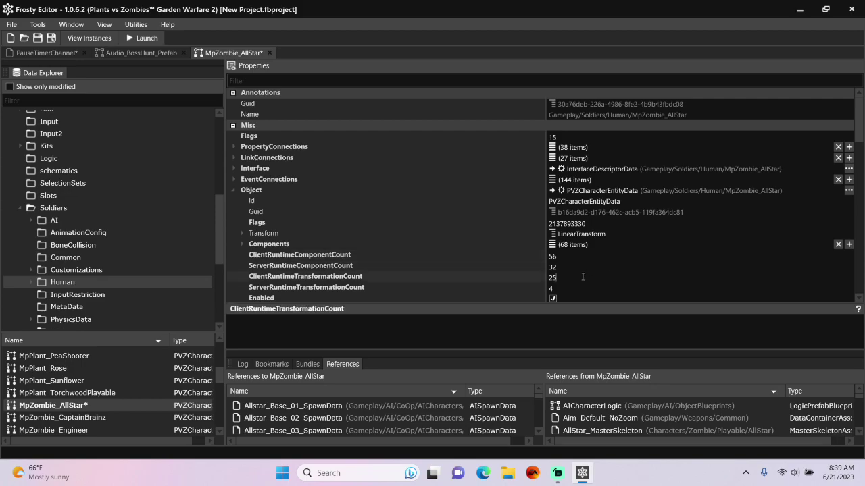
key(BackSpace)
text(6)
click(560, 288)
key(BackSpace)
text(5)
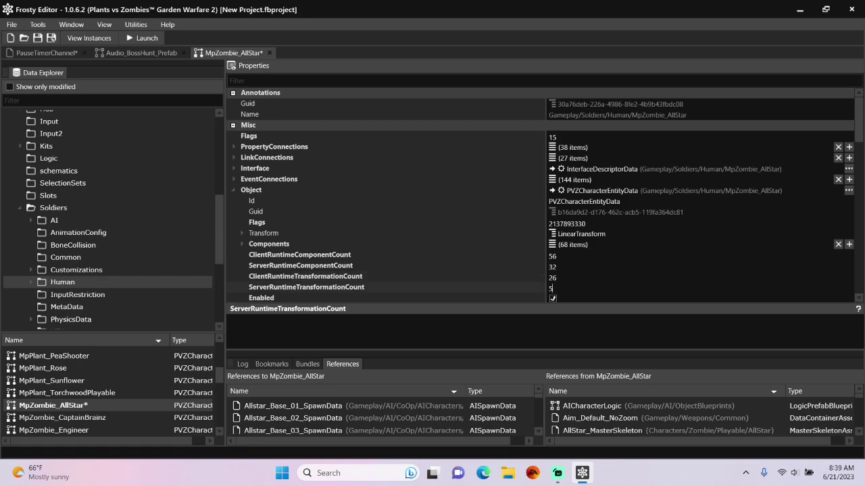
- Paste the copied SchematicChannelEntityData into the empty Components slot [67]
click(241, 244)
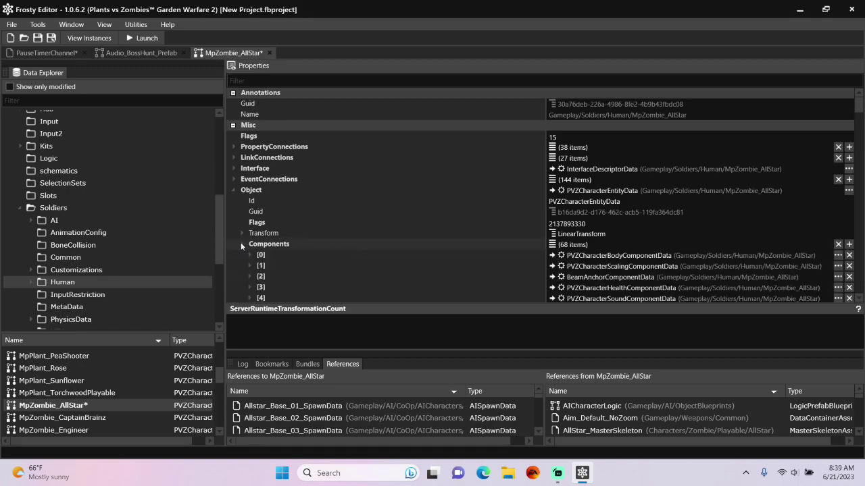
scroll(406, 248, down, 7)
scroll(417, 250, down, 13)
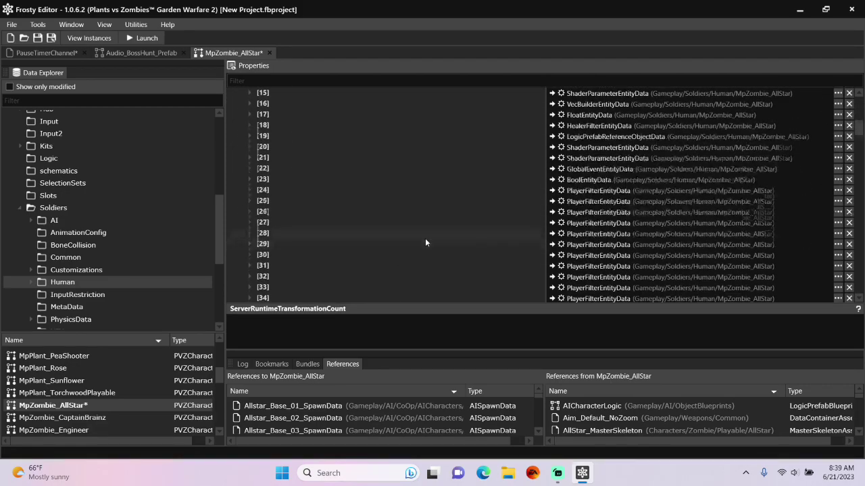
scroll(442, 228, down, 3)
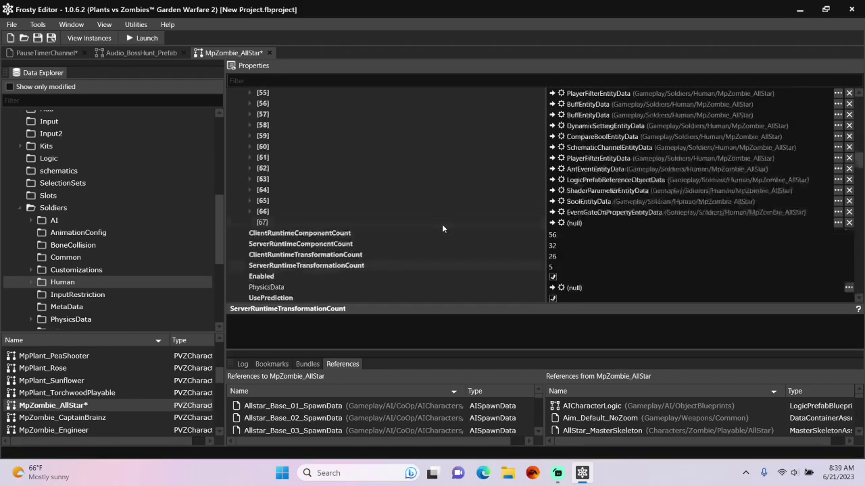
right_click(580, 223)
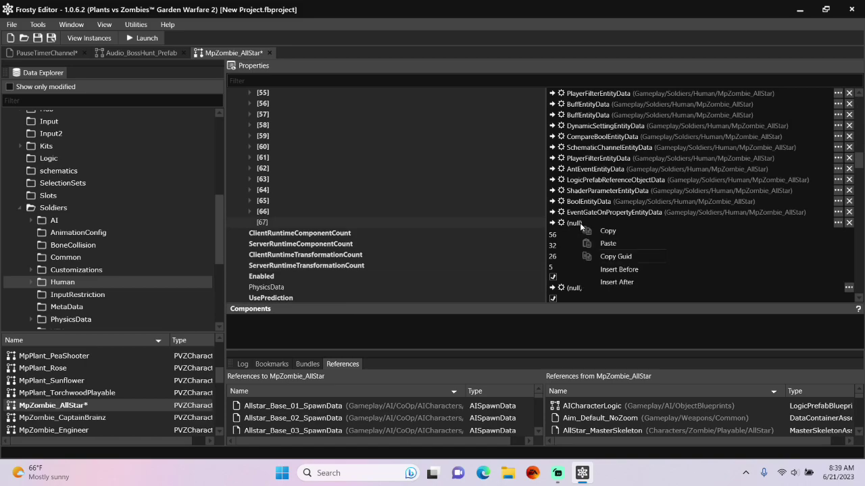
click(604, 244)
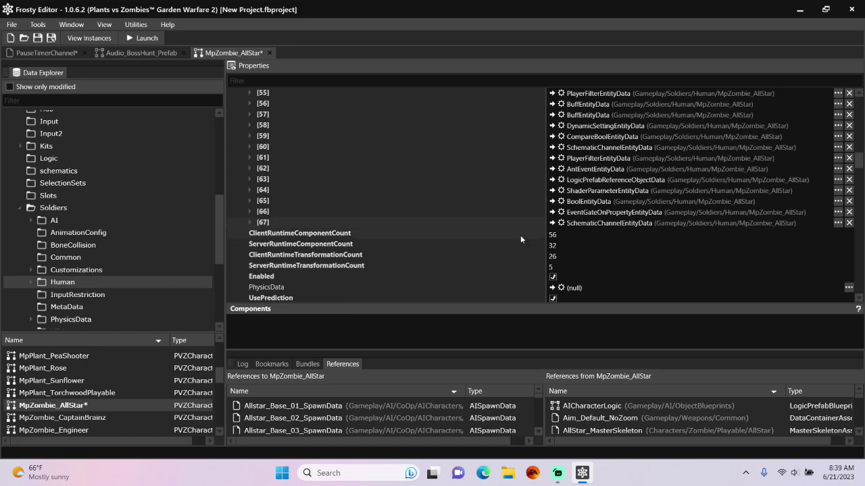
click(250, 222)
scroll(358, 227, down, 3)
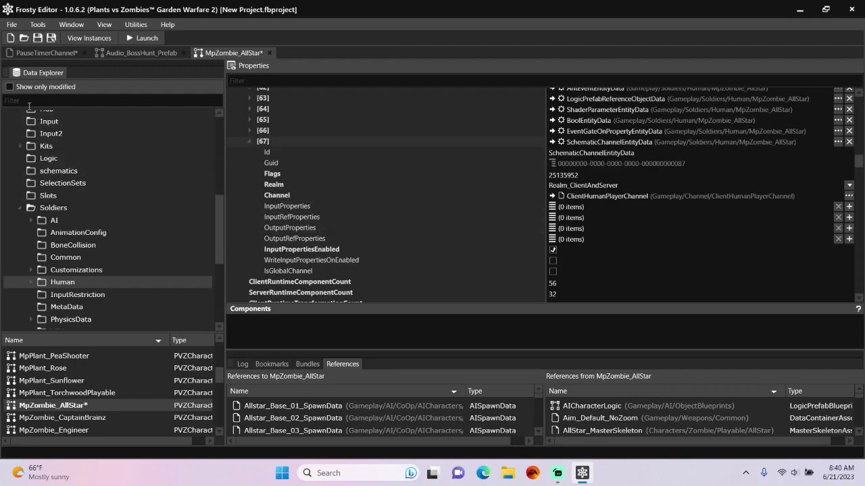
- Assign PauseTimerChannel as the Channel of component [67]
click(10, 88)
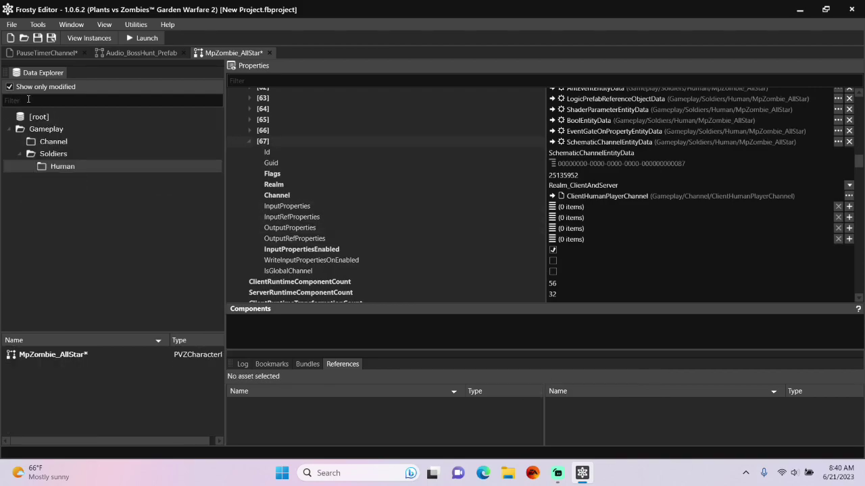
click(74, 141)
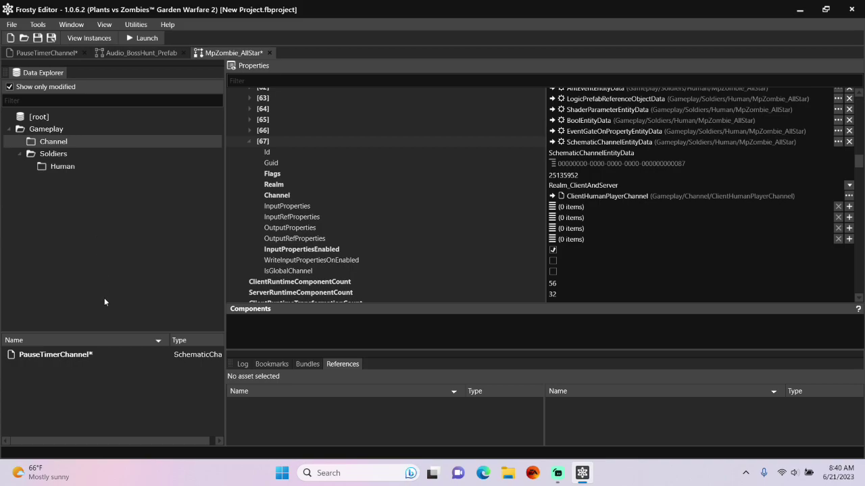
click(110, 353)
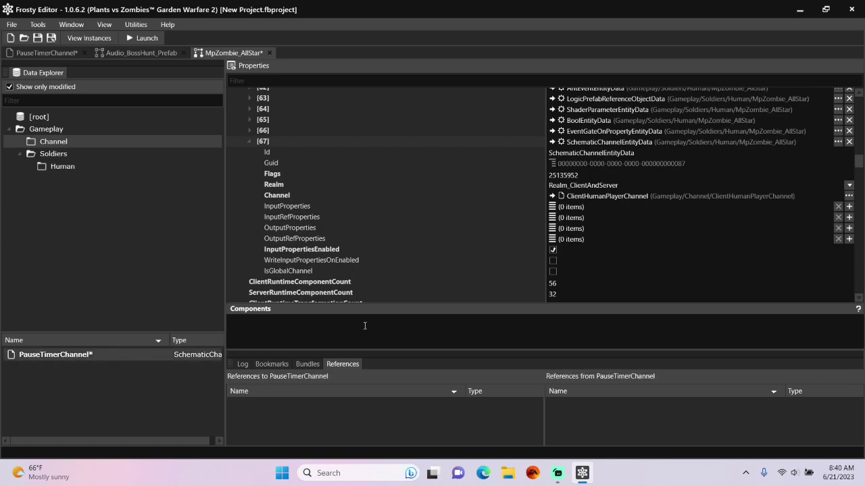
click(552, 196)
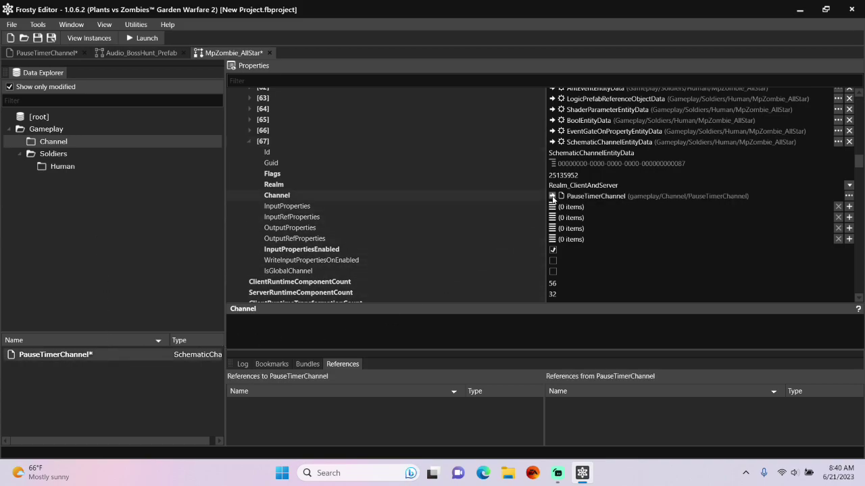
scroll(600, 194, up, 5)
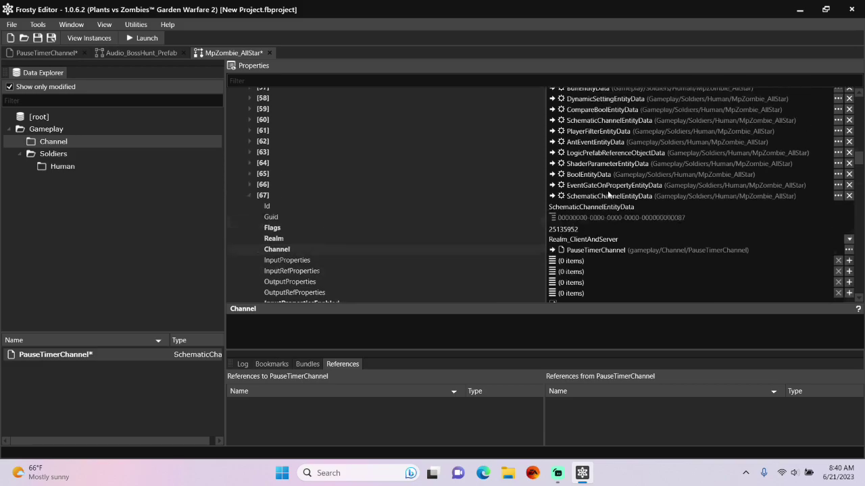
scroll(600, 194, up, 15)
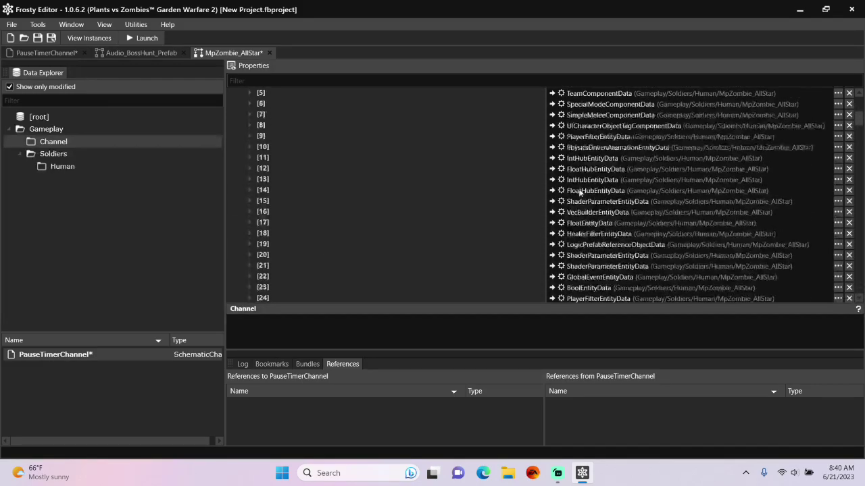
scroll(576, 194, up, 4)
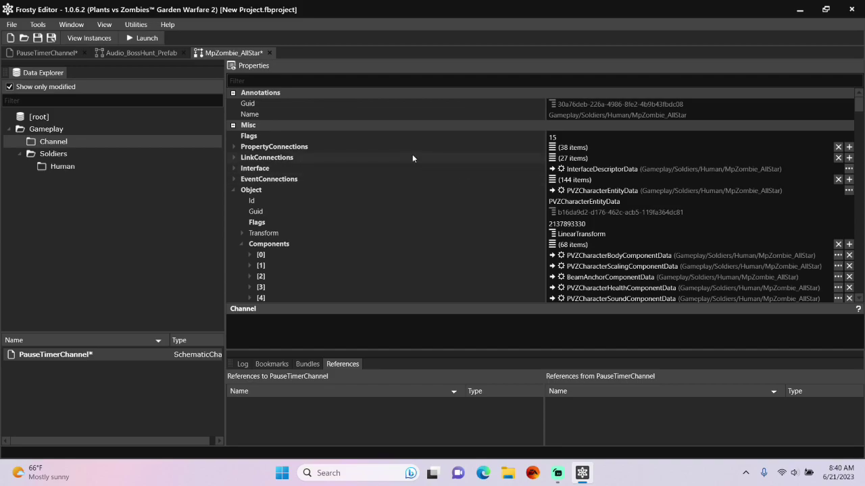
- Insert a blank event connection [7] after connection [6]
click(234, 179)
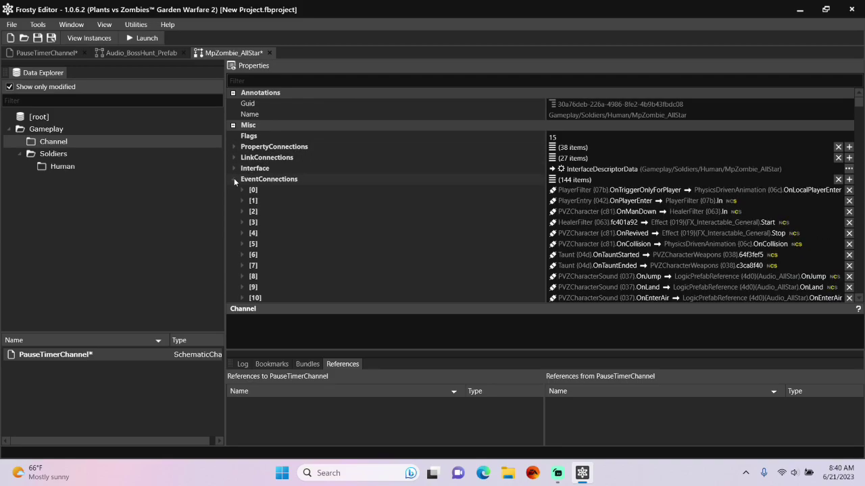
right_click(391, 255)
click(421, 298)
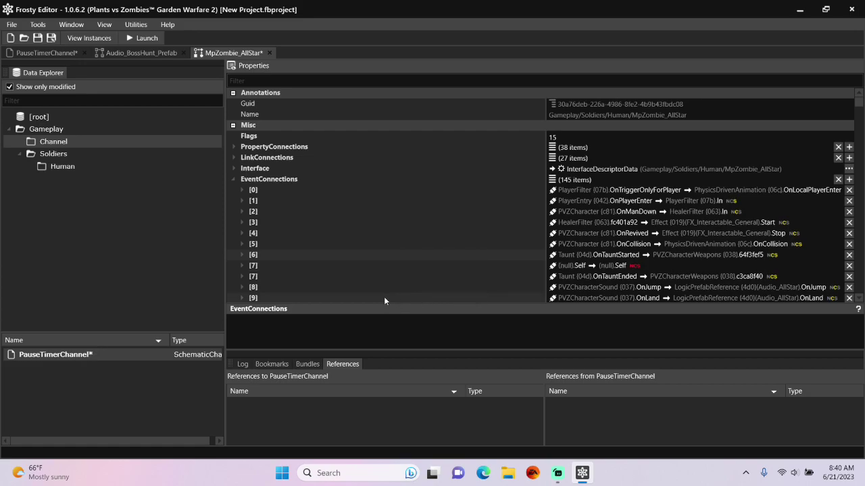
click(241, 266)
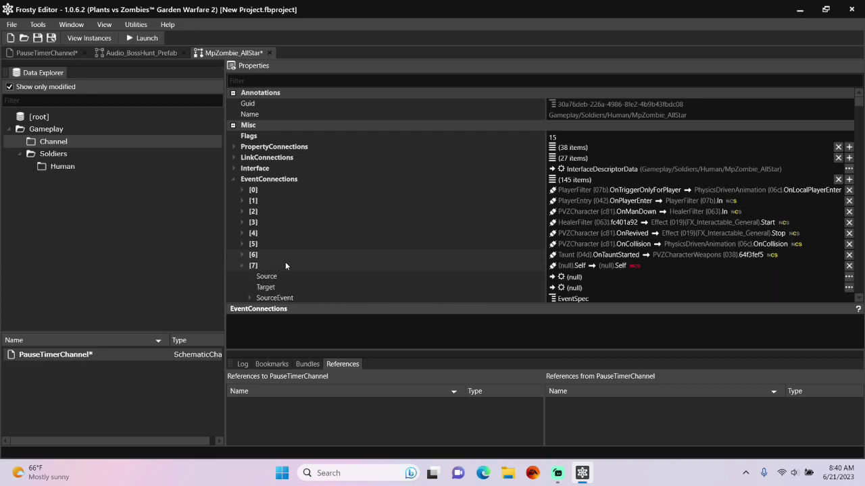
scroll(421, 250, down, 1)
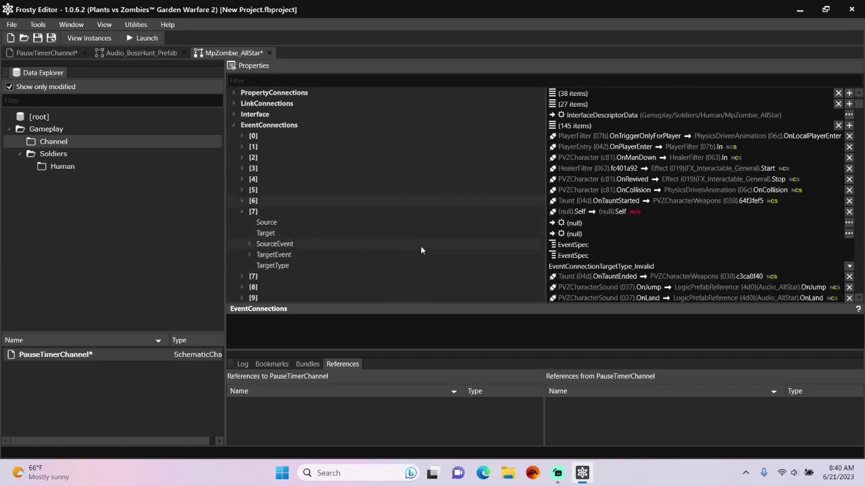
- Set connection [7]'s source to TauntComponentData and target to the PauseTimerChannel SchematicChannelEntityData
click(849, 222)
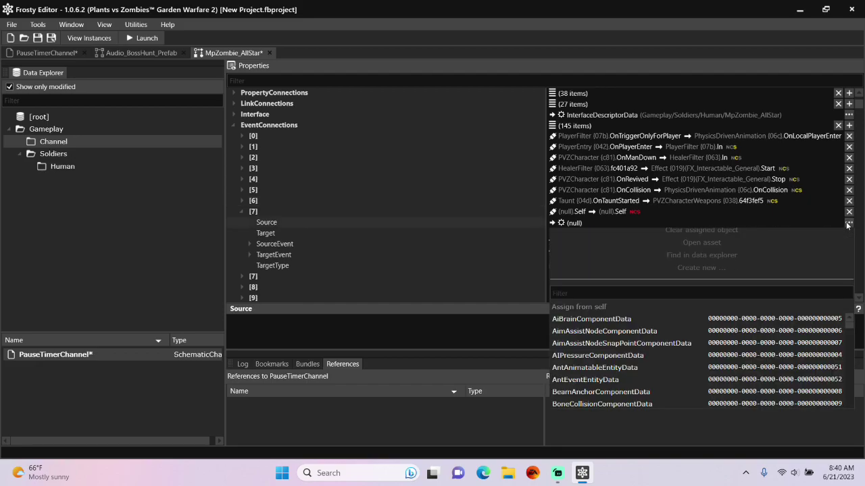
click(672, 298)
text(tau)
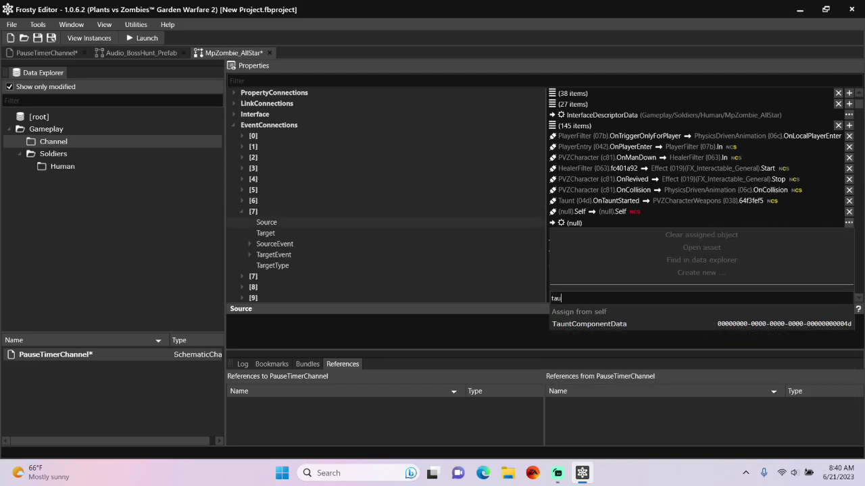
click(612, 324)
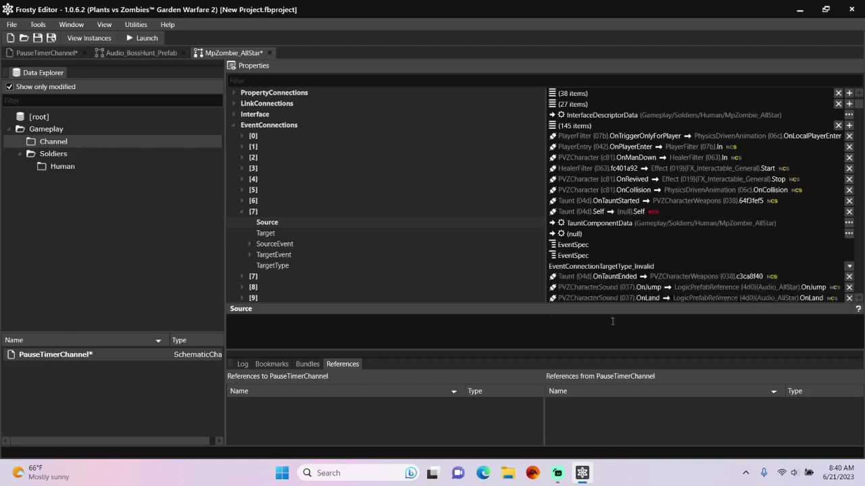
click(848, 234)
text(sc)
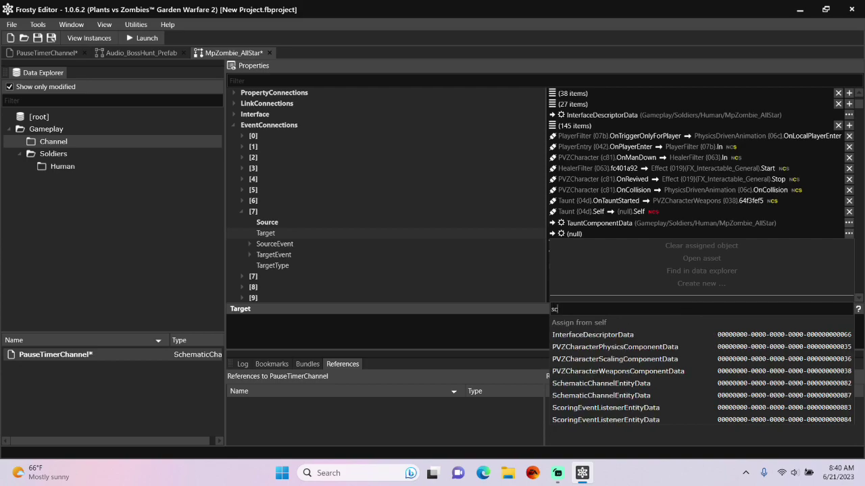
text(he)
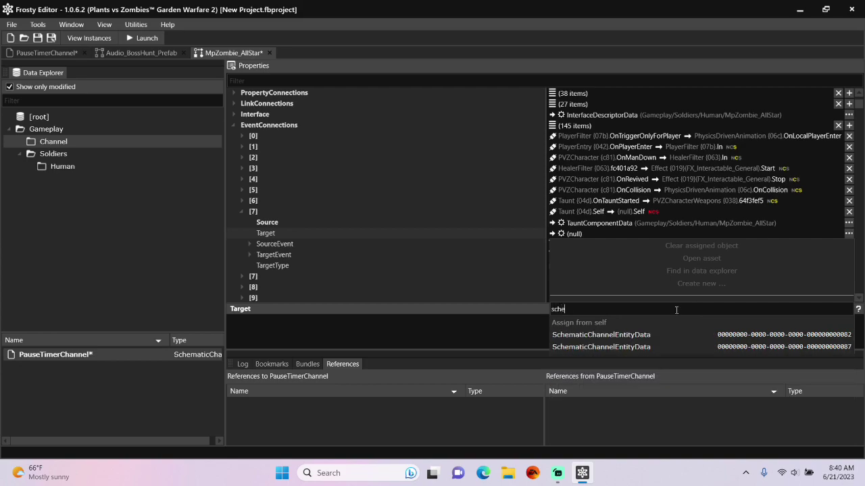
click(636, 347)
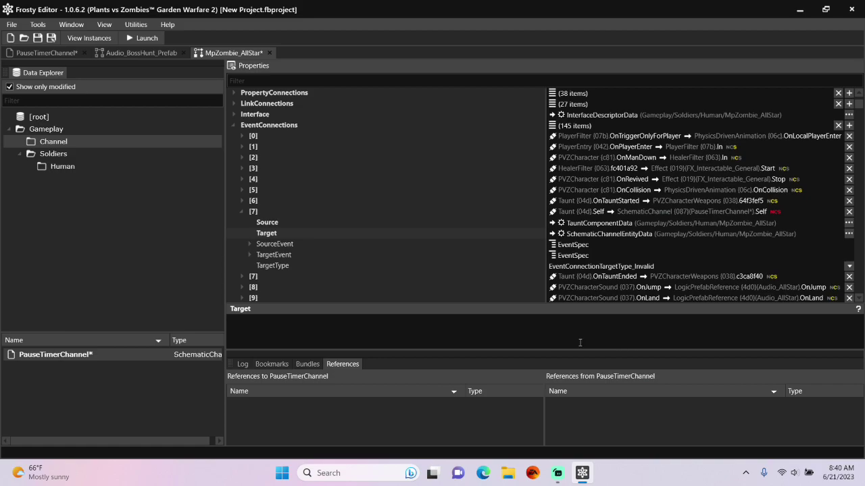
- Make connection [7] fire OnTauntStarted into PauseTimer with target type EventConnectionTargetType_Client
click(249, 244)
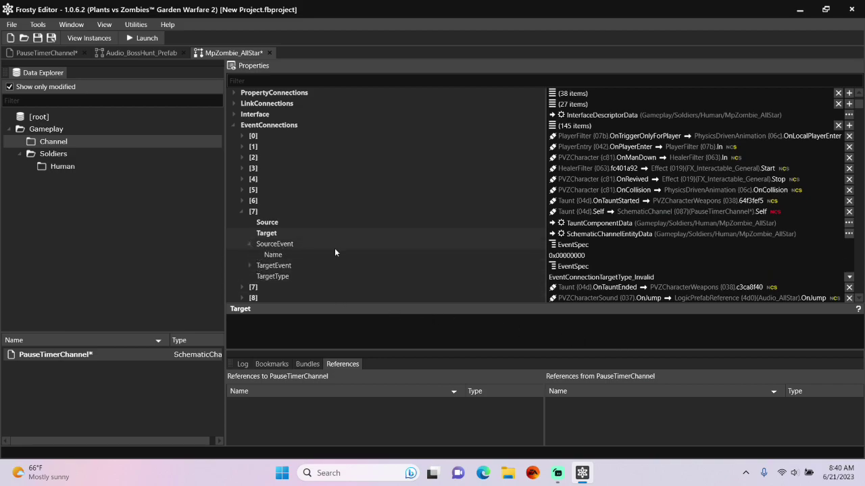
click(592, 256)
key(BackSpace)
key(BackSpace)
key(BackSpace)
key(BackSpace)
key(BackSpace)
key(BackSpace)
key(BackSpace)
key(BackSpace)
key(BackSpace)
key(BackSpace)
text(OnTauntStarted)
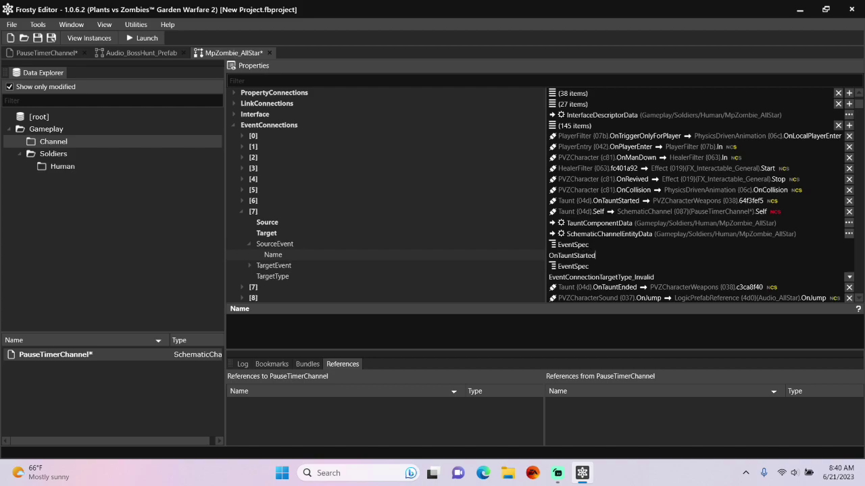
click(249, 265)
click(594, 277)
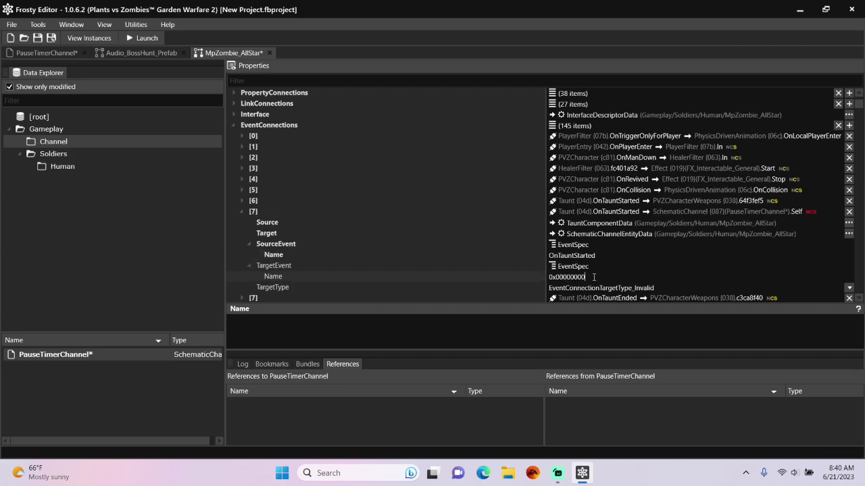
key(BackSpace)
key(BackSpace)
key(BackSpace)
key(BackSpace)
key(BackSpace)
key(BackSpace)
key(BackSpace)
key(BackSpace)
key(BackSpace)
key(BackSpace)
text(PauseTimer)
click(849, 288)
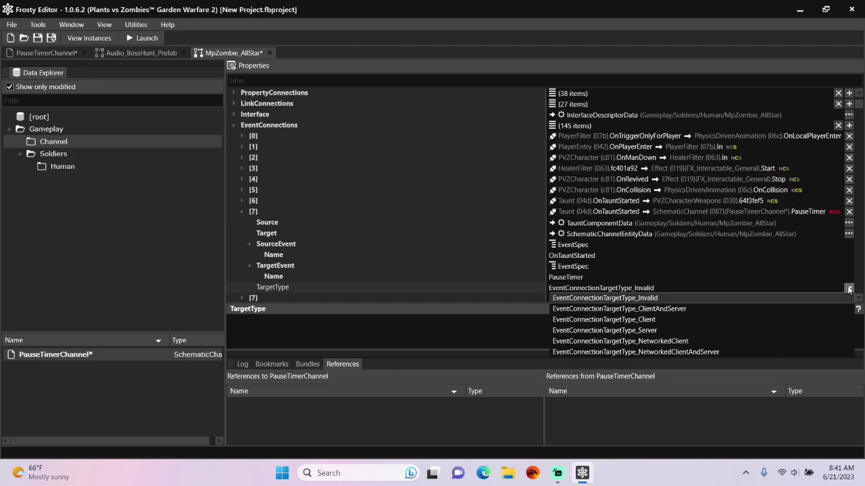
click(780, 319)
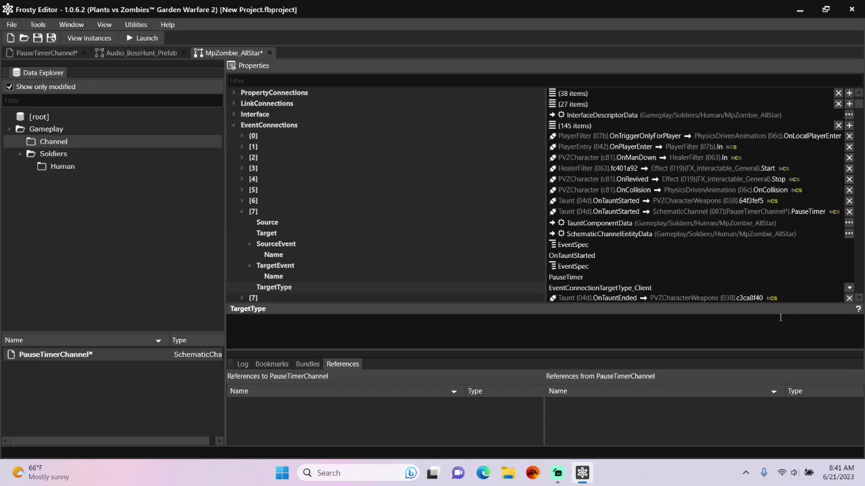
- Copy MpZombie_AllStar's PauseTimerChannel SchematicChannelEntityData component
scroll(698, 241, down, 10)
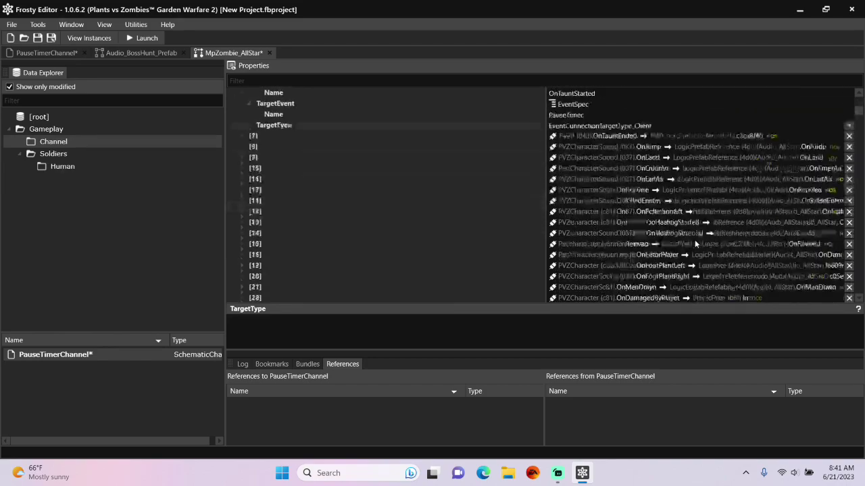
scroll(692, 246, down, 10)
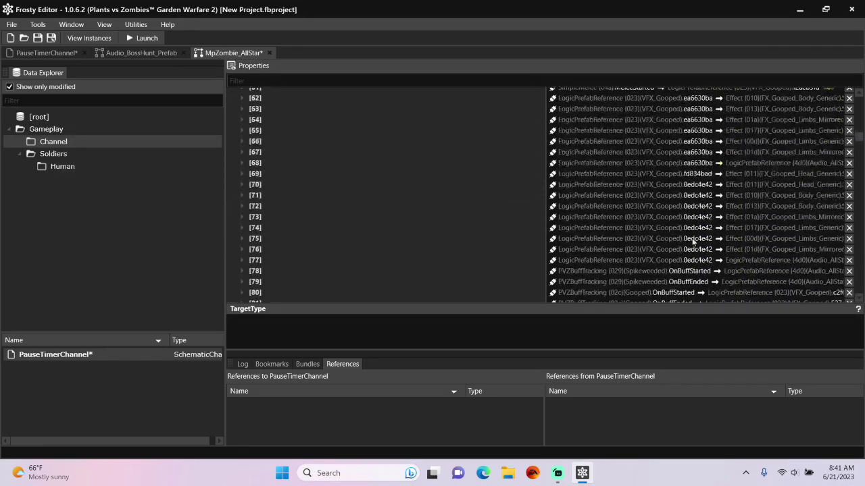
drag(861, 141, 859, 212)
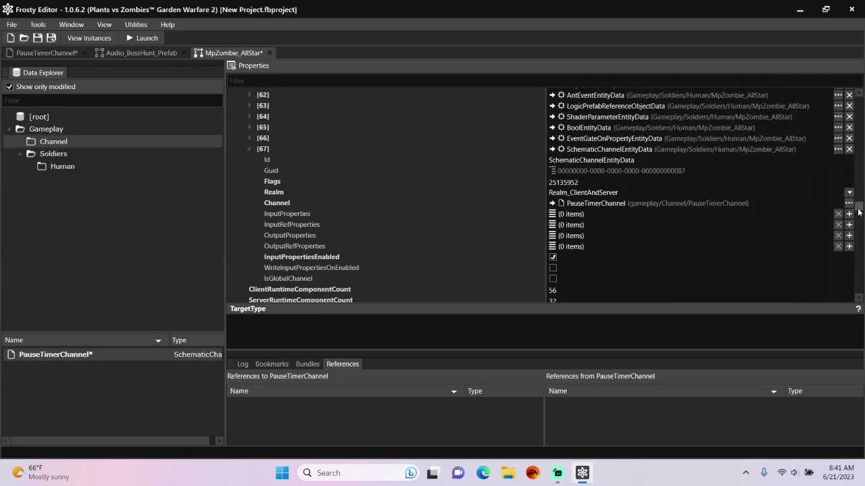
right_click(593, 149)
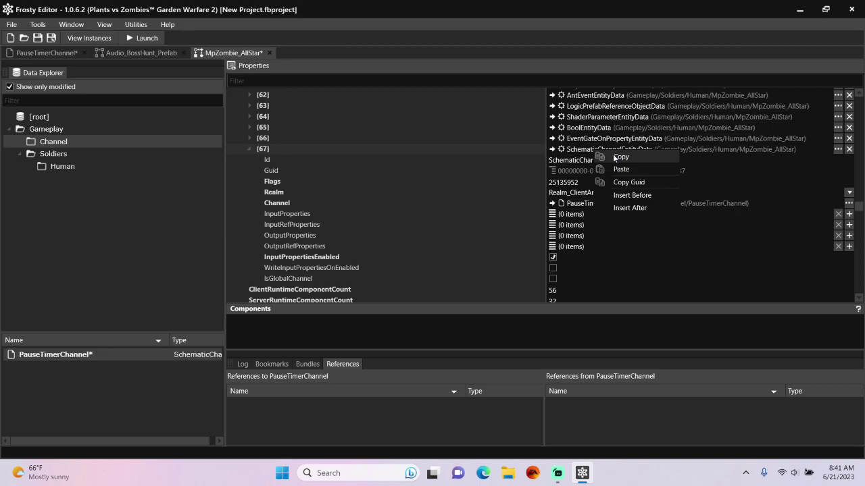
click(615, 157)
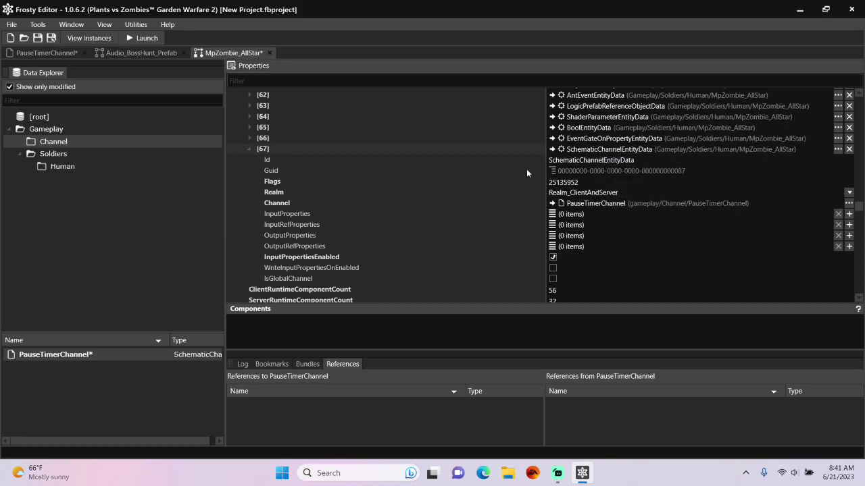
- Show all assets and browse to Gameplay > GameModes > GameModeLogic > InGameLogic
click(10, 86)
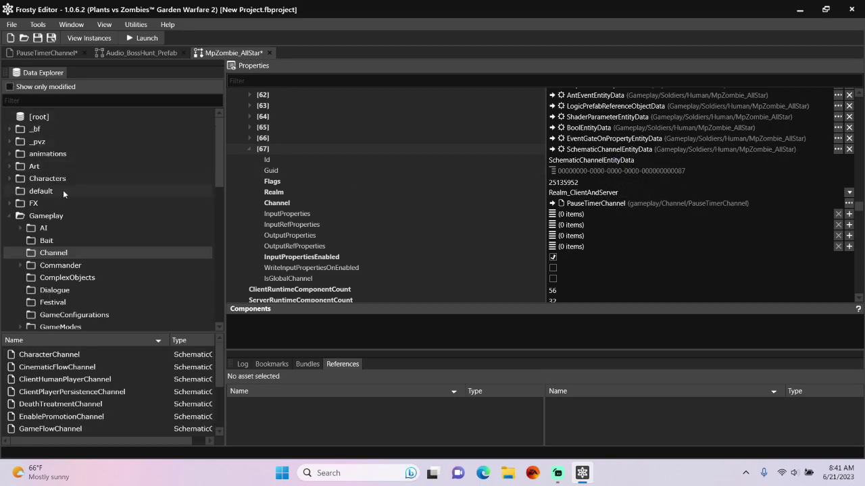
scroll(66, 203, down, 3)
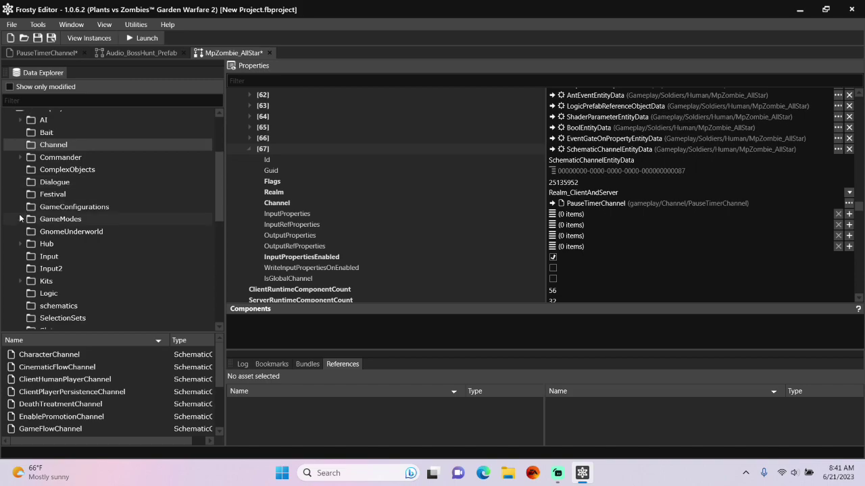
click(20, 221)
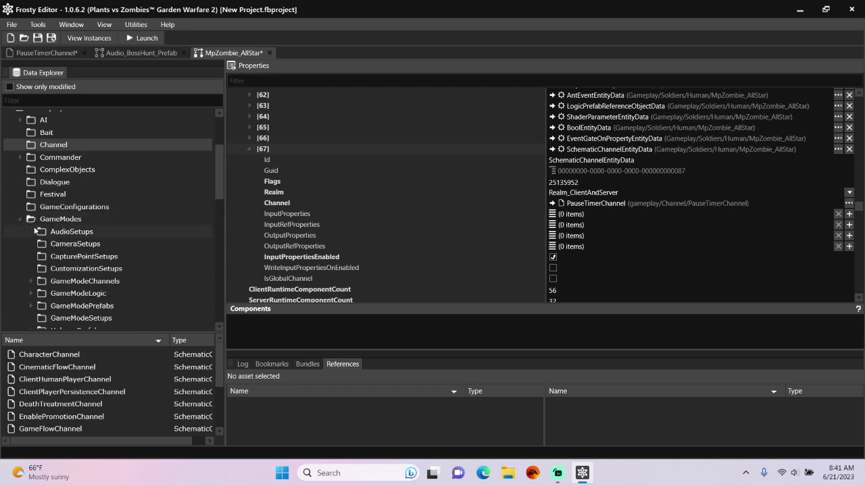
scroll(46, 243, down, 1)
click(32, 267)
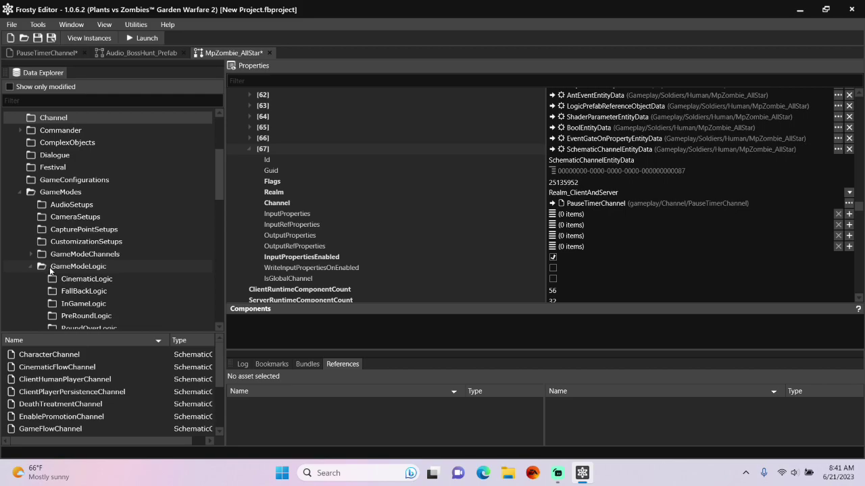
scroll(66, 276, down, 1)
click(82, 278)
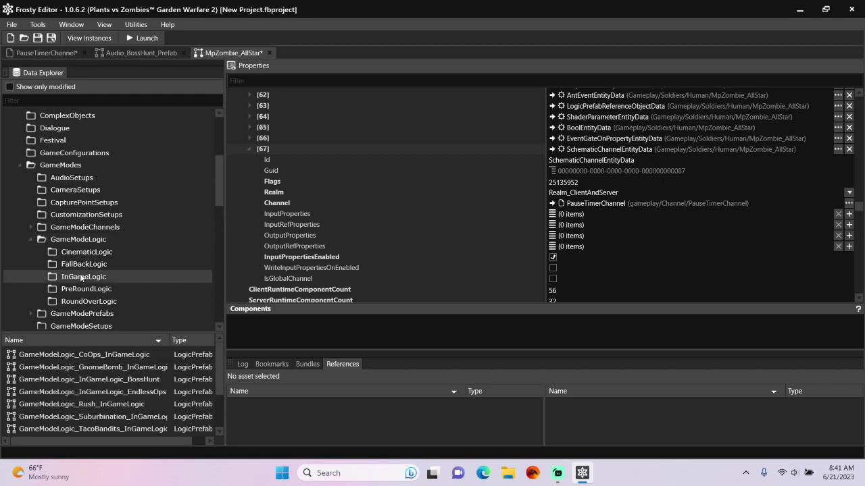
- Open GameModeLogic_GnomeBomb_InGameLogic and add two empty Objects slots
double_click(124, 368)
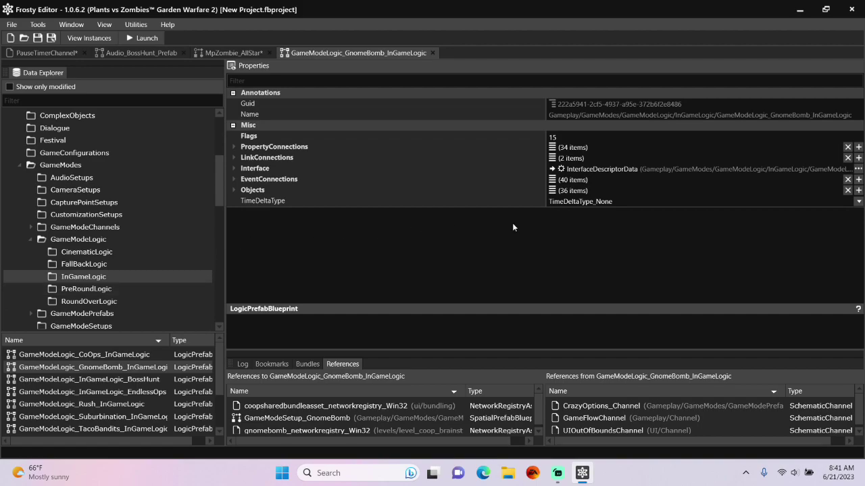
click(858, 190)
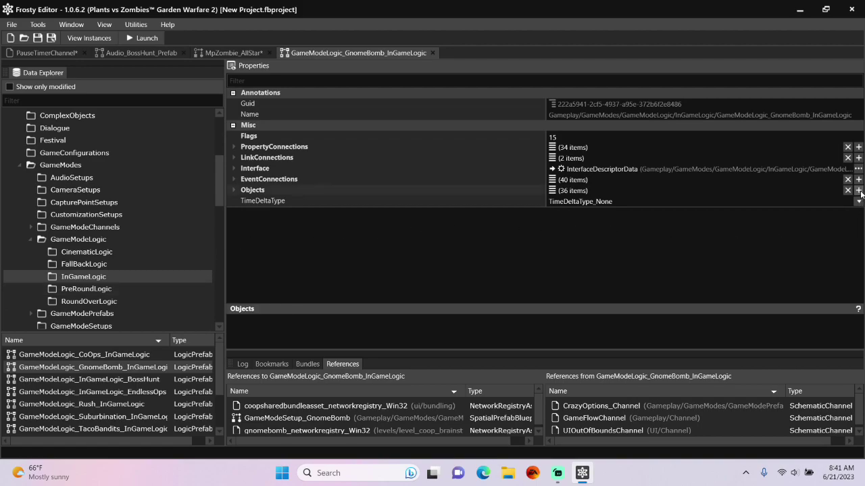
click(858, 191)
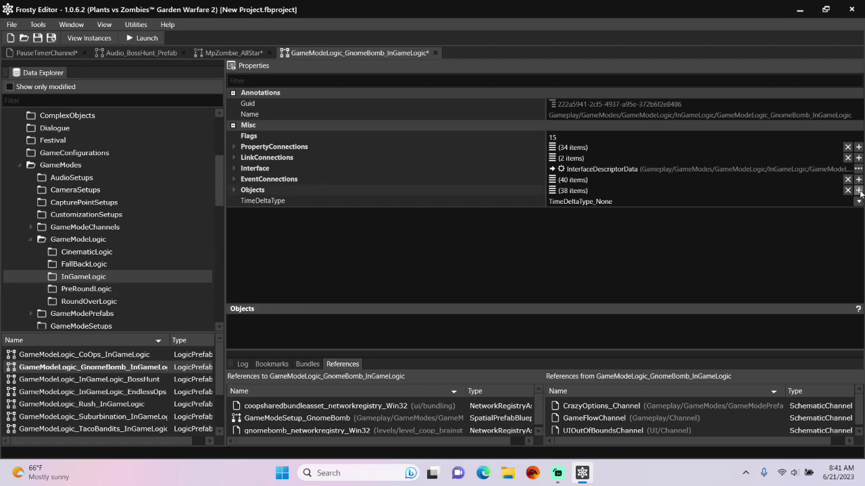
- Paste the SchematicChannelEntityData into Objects slot [36], then open GameModeLogic_Rush_InGameLogic
click(234, 191)
scroll(385, 230, down, 6)
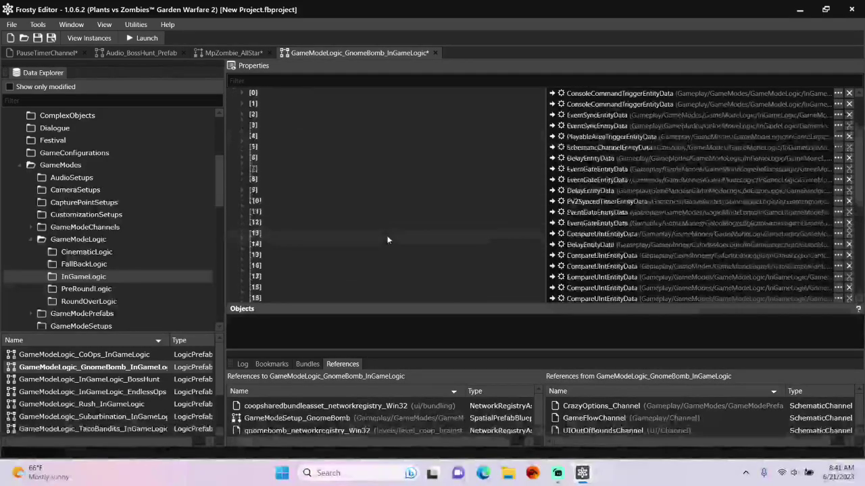
scroll(401, 239, down, 3)
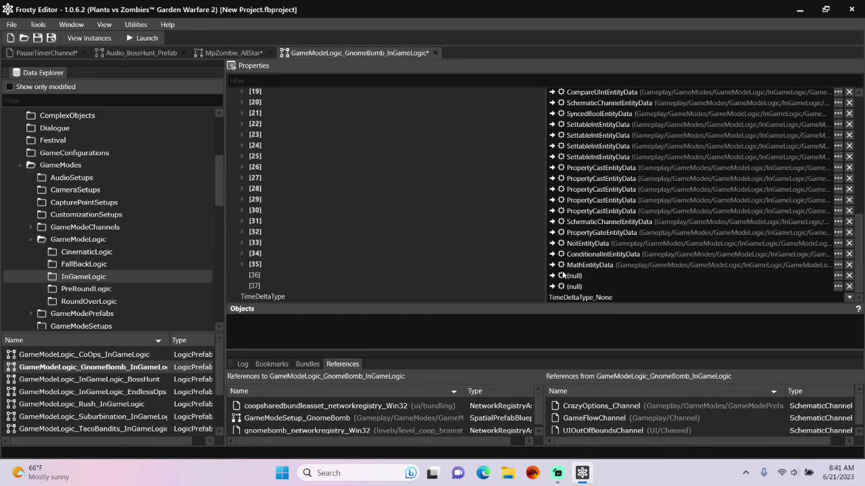
right_click(571, 277)
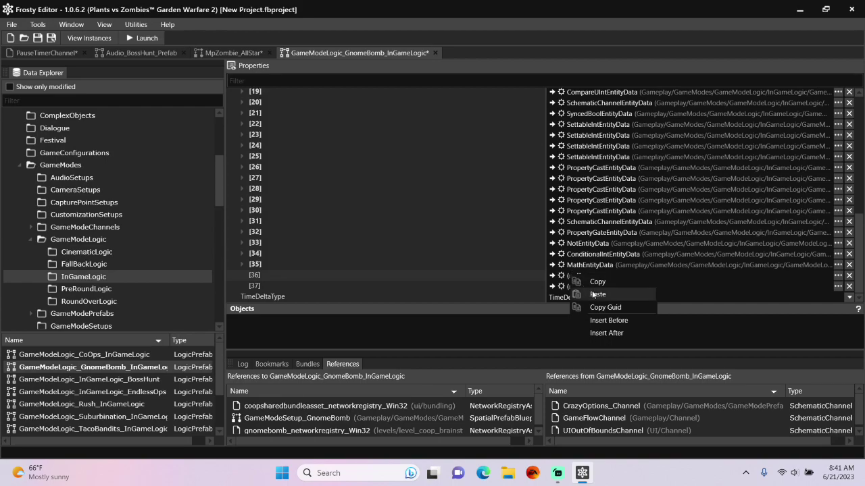
click(595, 295)
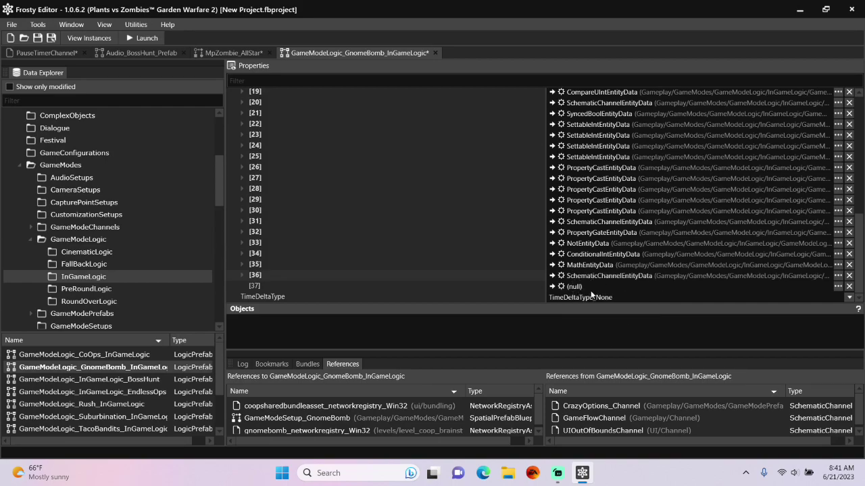
double_click(135, 403)
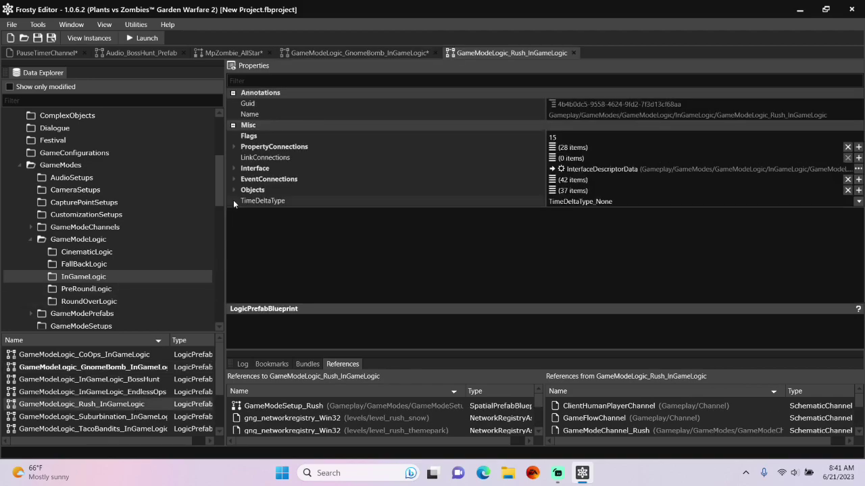
- Copy an EventSyncEntityData from the Rush in-game logic's Objects into GnomeBomb's empty slot [37]
click(233, 190)
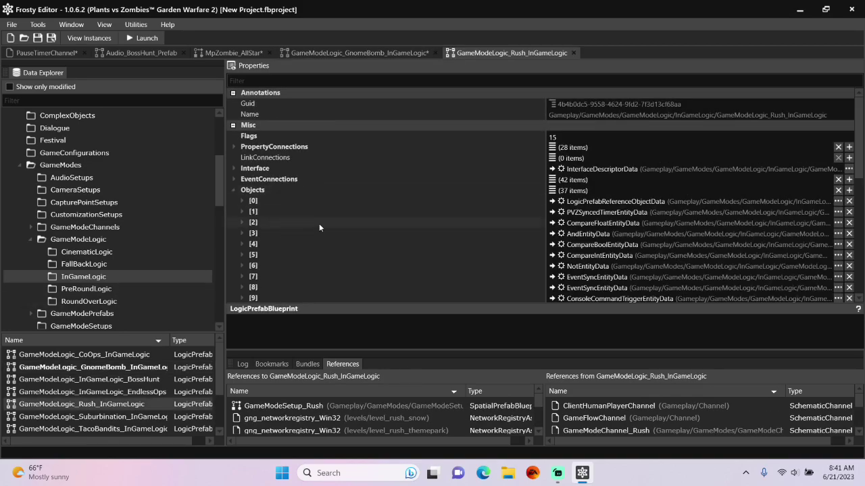
right_click(576, 277)
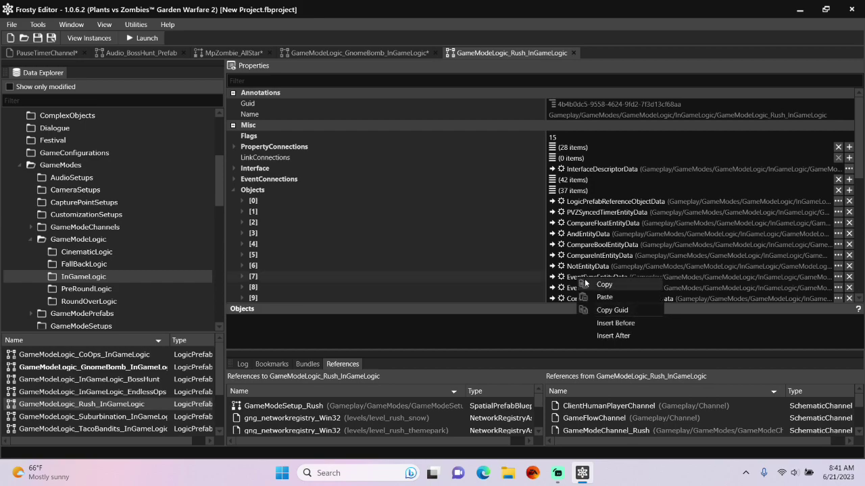
click(596, 284)
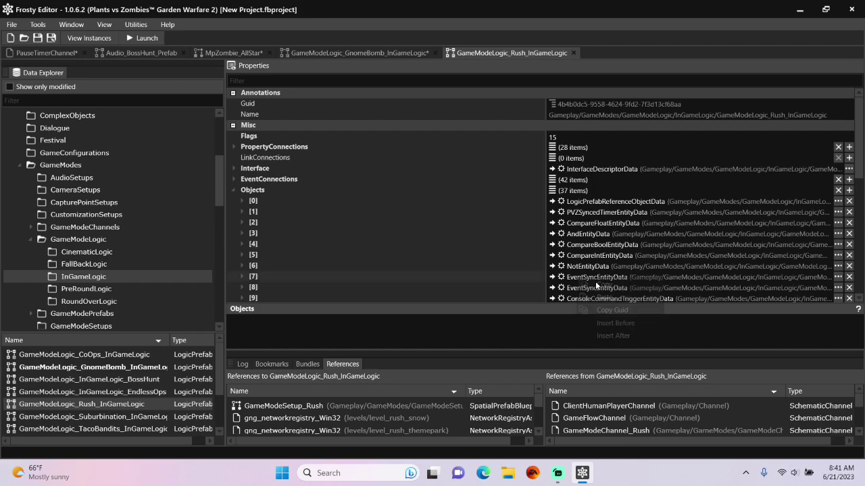
click(376, 53)
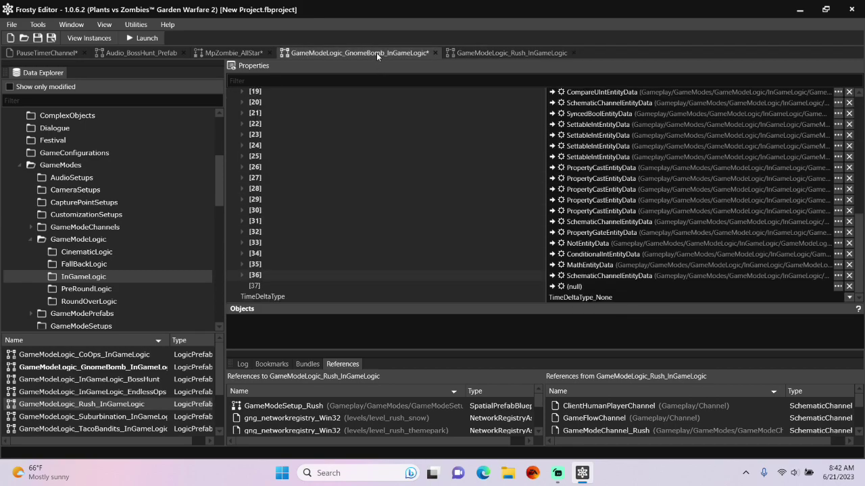
right_click(576, 287)
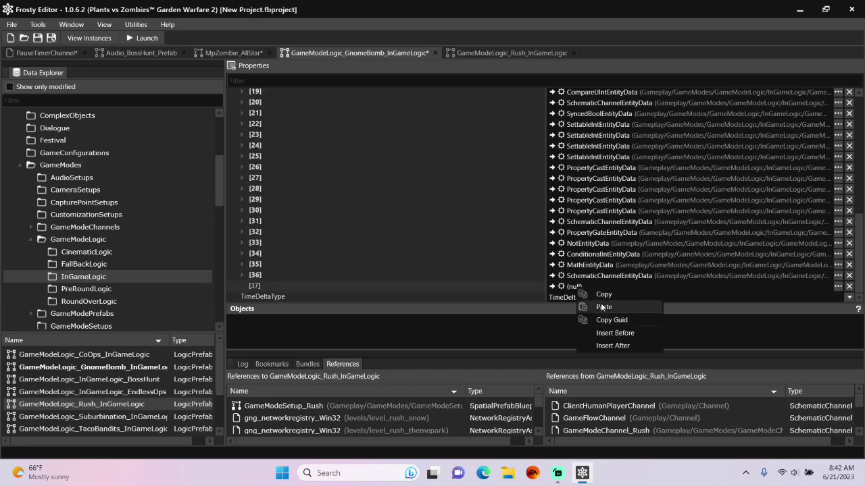
click(601, 304)
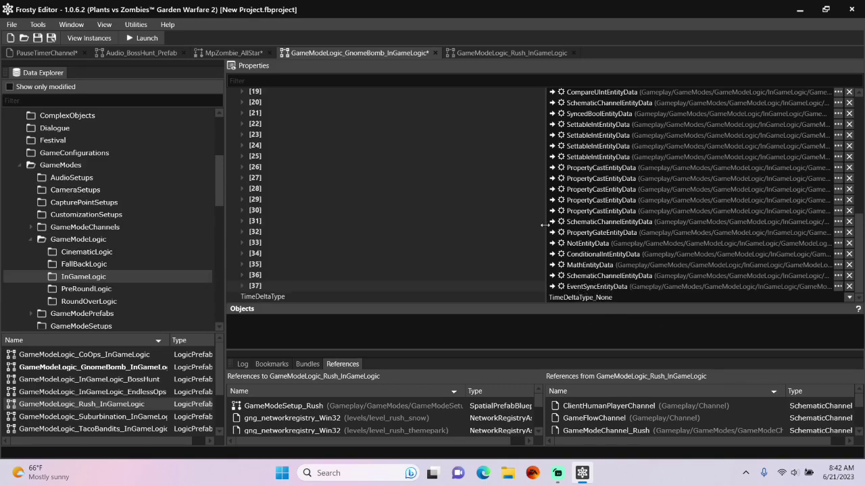
- Add a new event connection [40] to GnomeBomb's event connections list
scroll(541, 220, up, 4)
scroll(542, 210, up, 5)
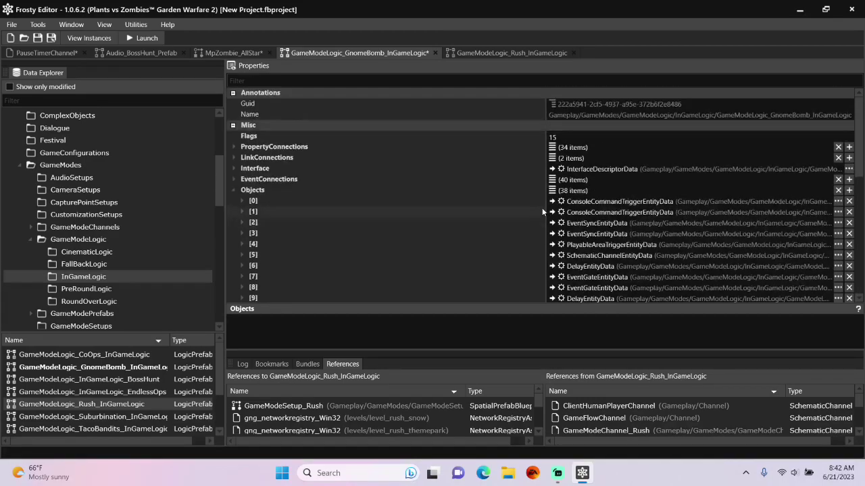
click(234, 179)
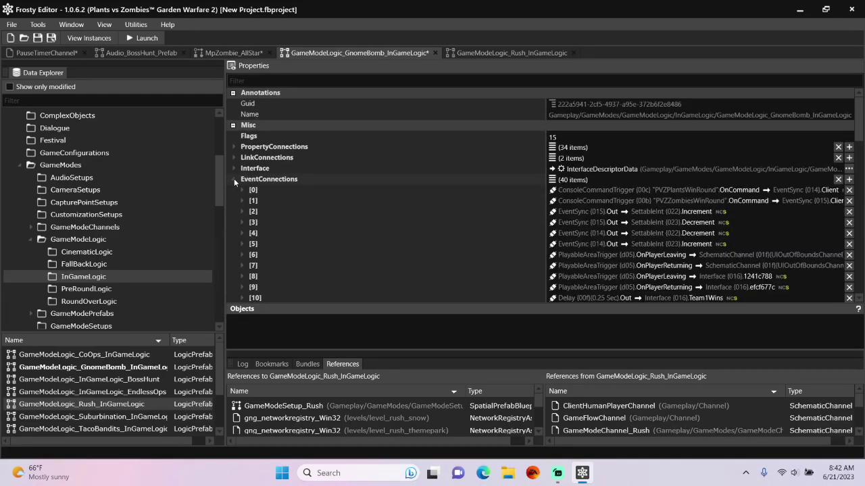
click(849, 180)
drag(861, 135, 862, 209)
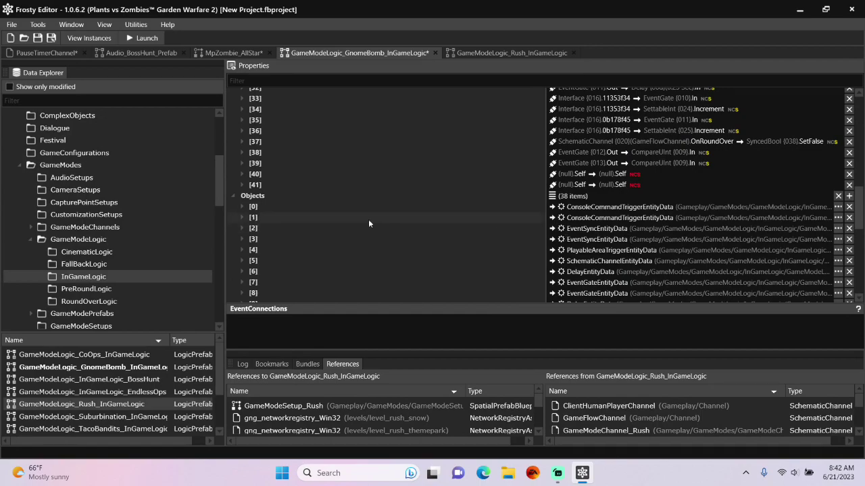
click(242, 174)
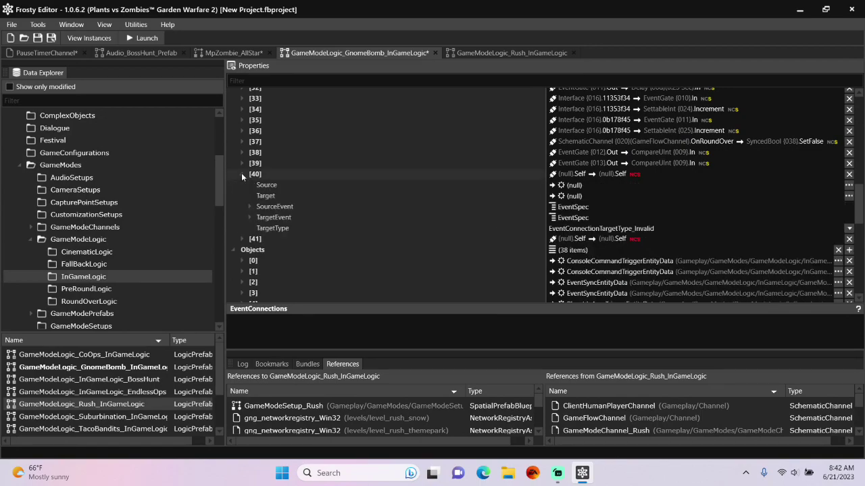
- Set connection [40]'s source to PauseTimerChannel and its target to EventSync (027)
click(849, 185)
text(sc)
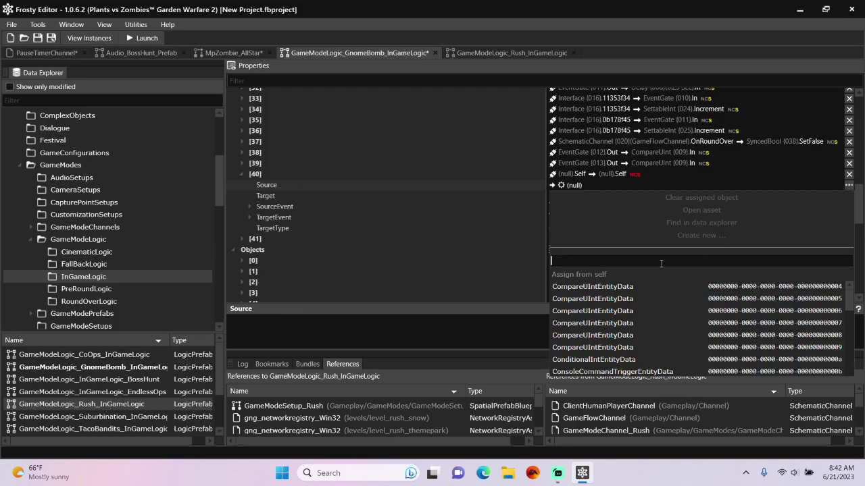
text(h)
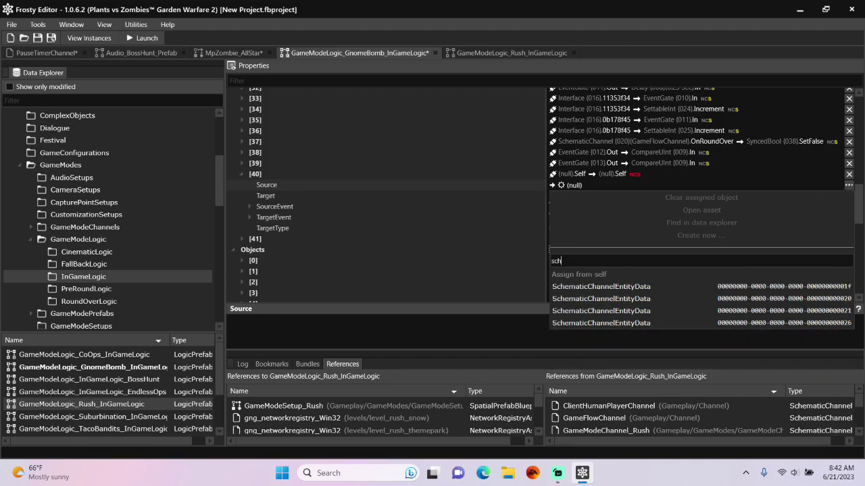
click(651, 322)
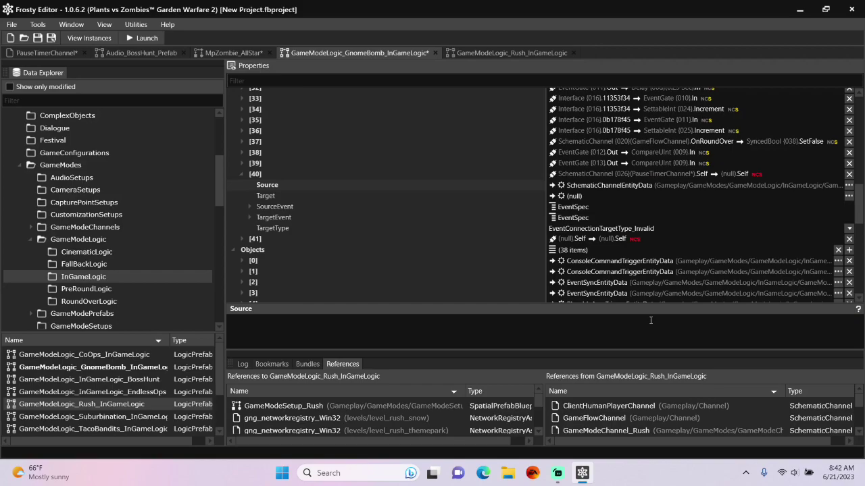
click(848, 196)
text(even)
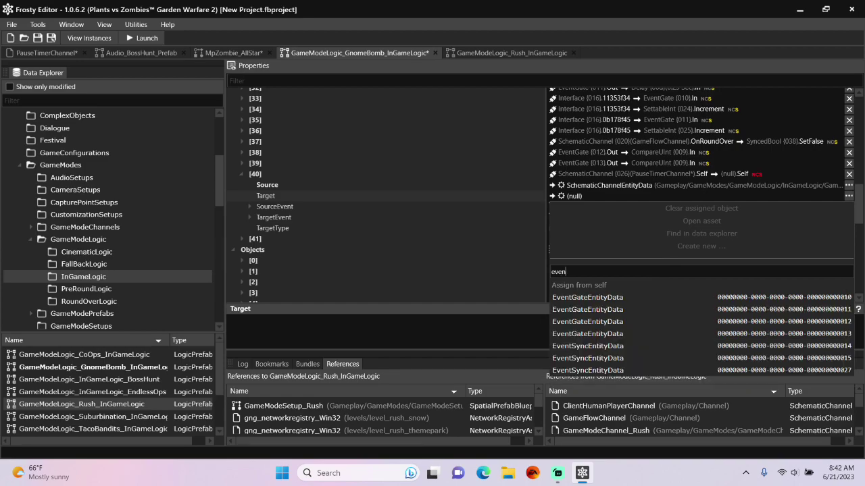
text(tsy)
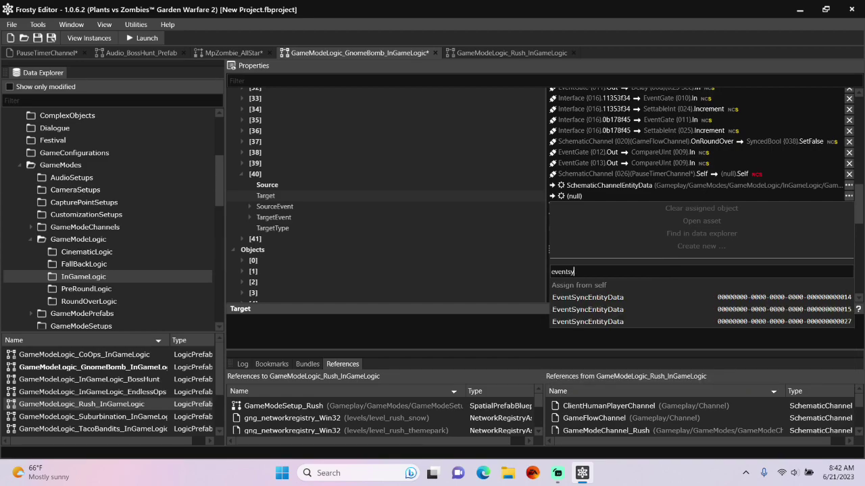
click(649, 321)
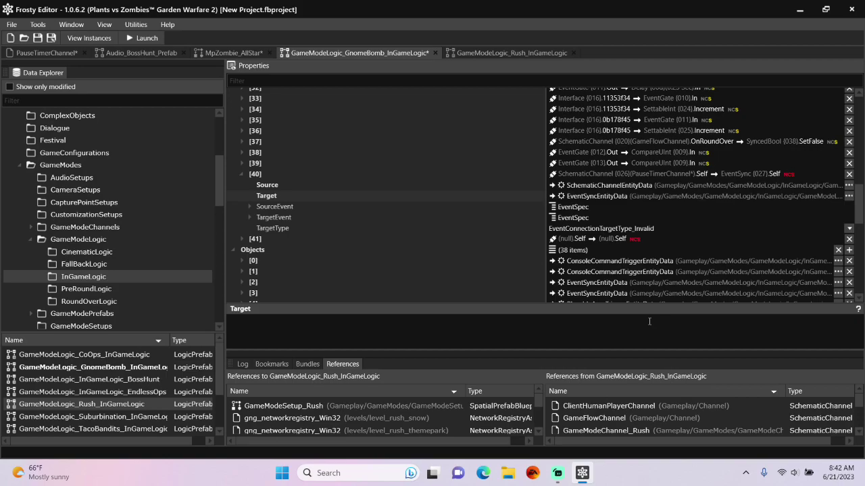
- Name the source event PauseTimer and target event Client, with target type Client
click(249, 207)
click(598, 218)
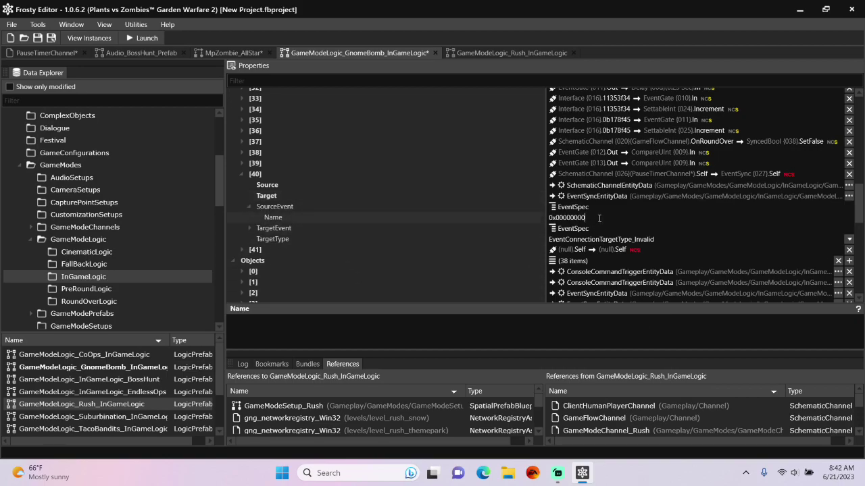
drag(598, 218, 518, 227)
text(PauseTimer)
click(249, 228)
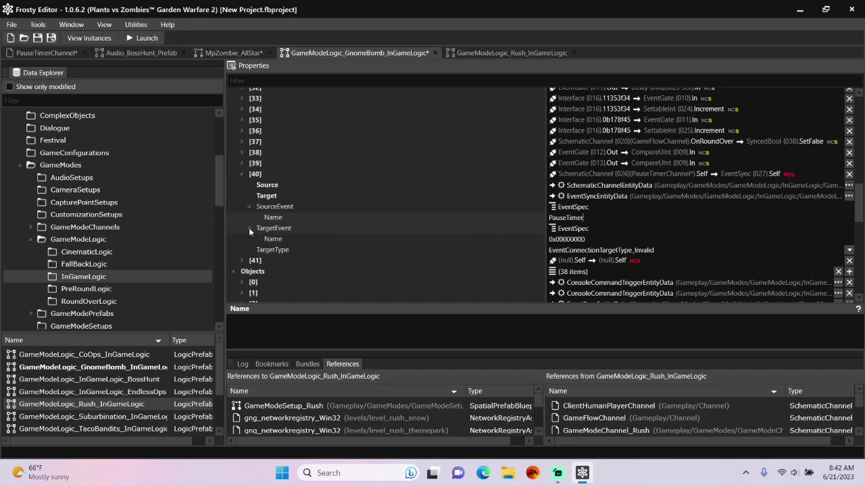
click(600, 239)
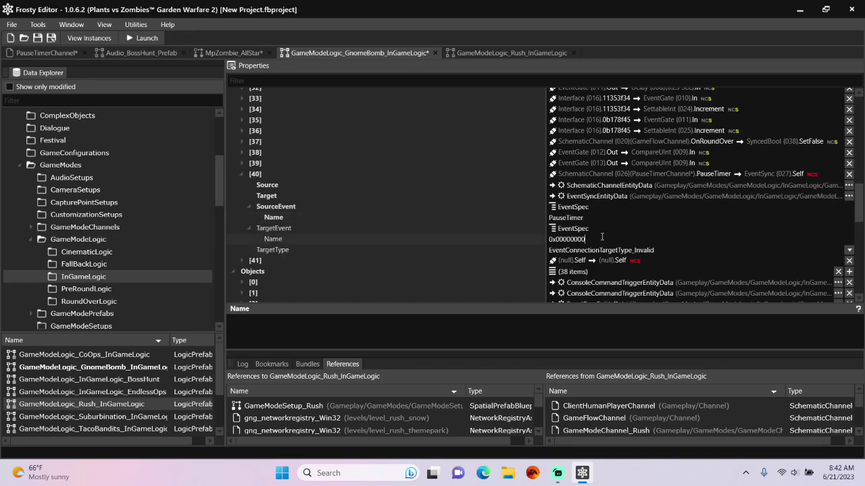
key(BackSpace)
key(BackSpace)
key(BackSpace)
key(BackSpace)
key(BackSpace)
key(BackSpace)
key(BackSpace)
key(BackSpace)
key(BackSpace)
key(BackSpace)
text(Client)
click(838, 250)
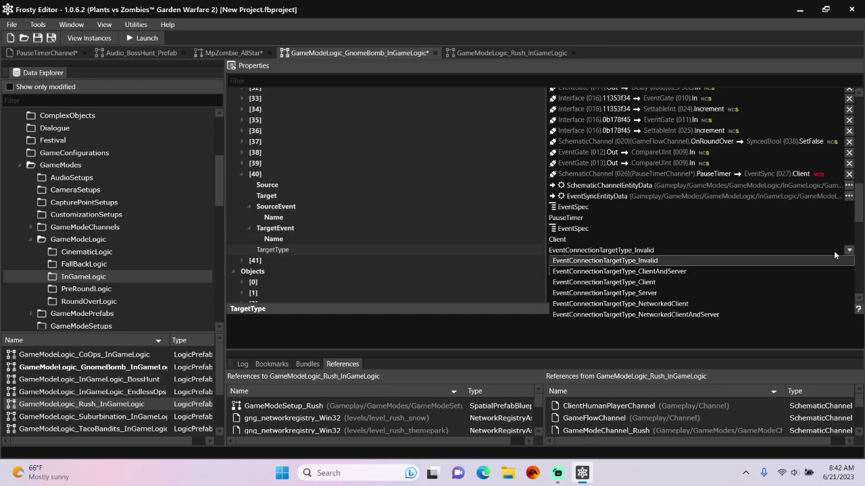
click(761, 282)
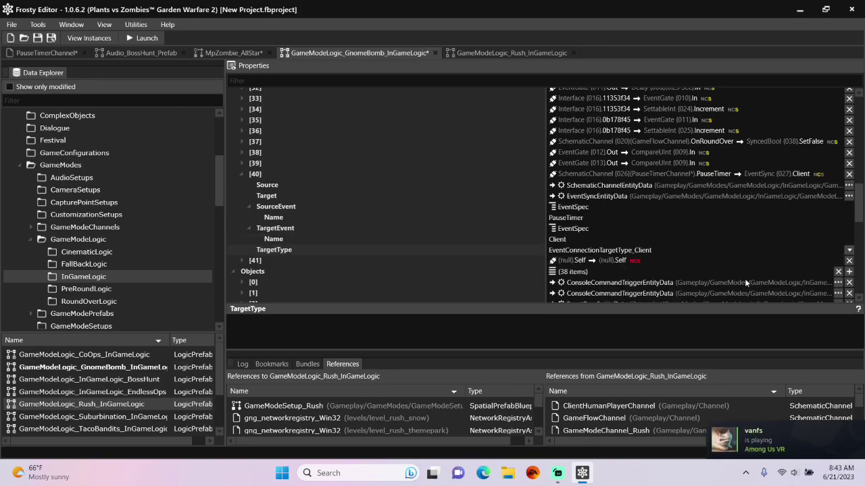
click(241, 260)
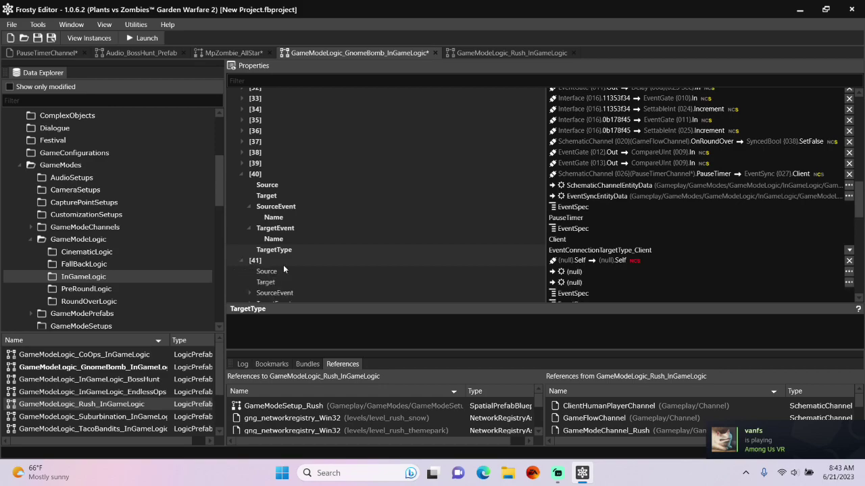
scroll(283, 265, down, 3)
- Set connection [41]'s source to EventSync (027) and its target to PVZSyncedTimer (019)
click(849, 190)
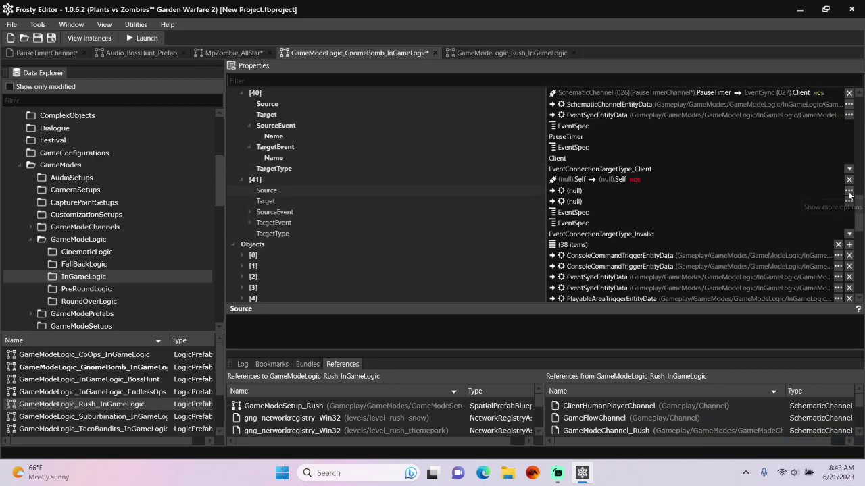
text(ev)
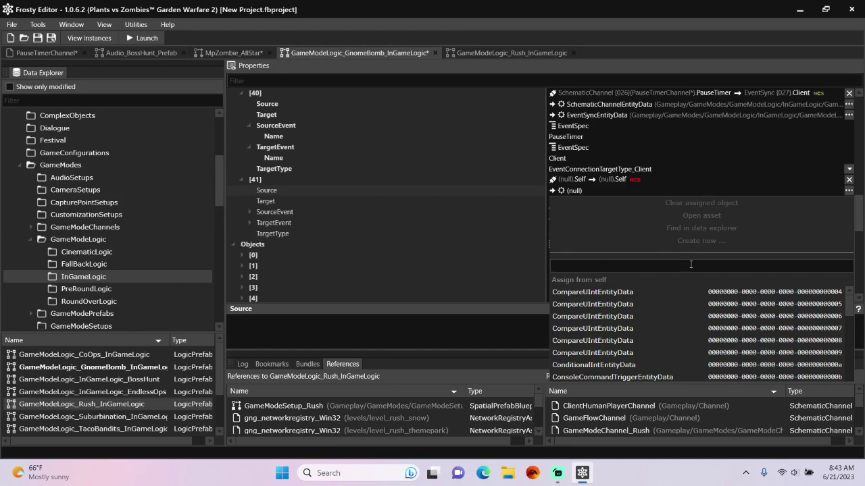
text(e)
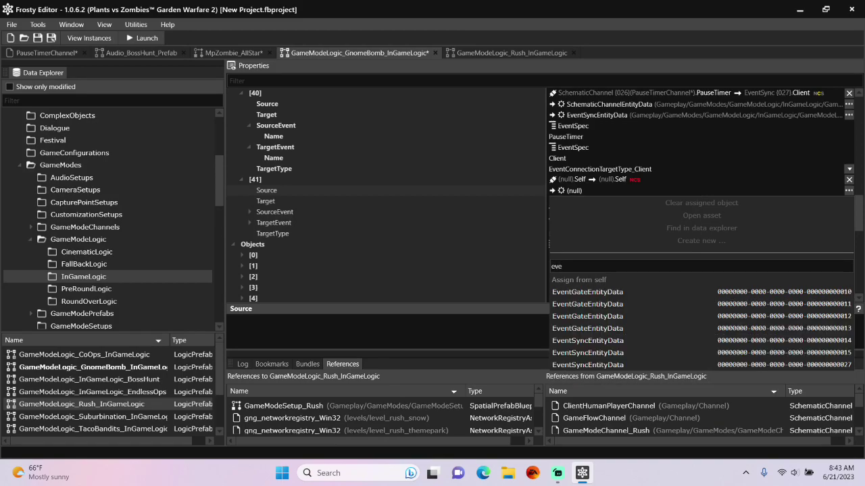
text(ntsy)
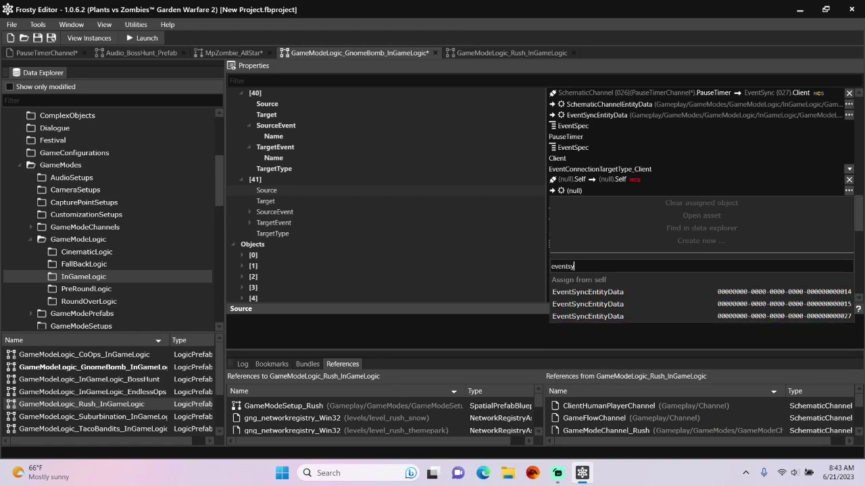
click(664, 316)
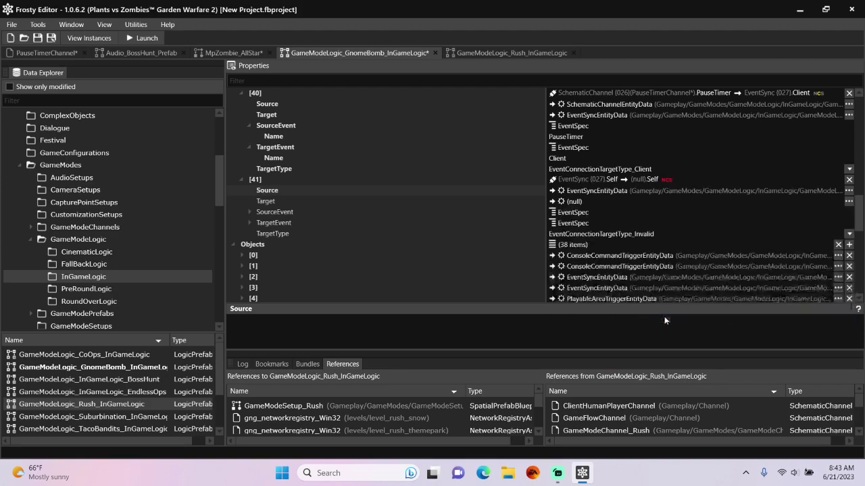
click(849, 201)
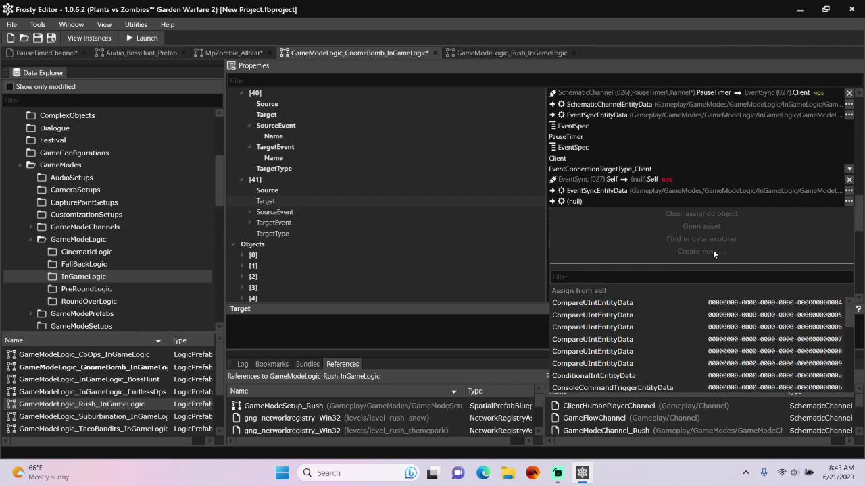
click(680, 278)
text(sync)
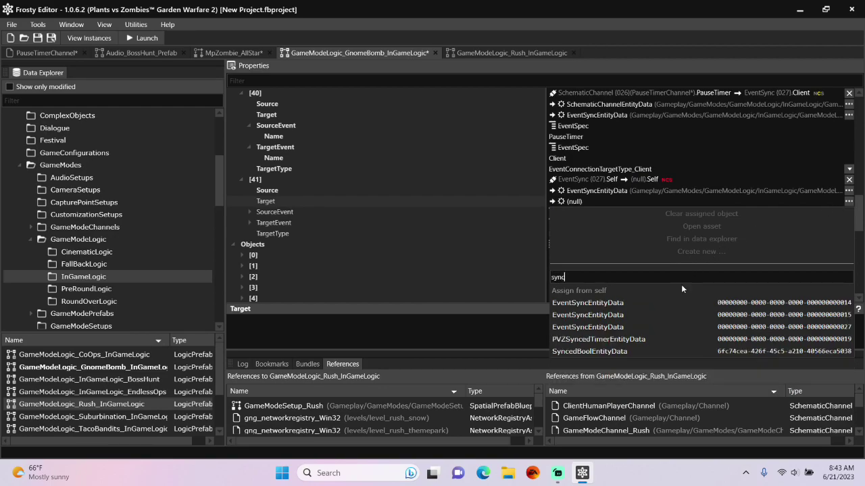
click(663, 337)
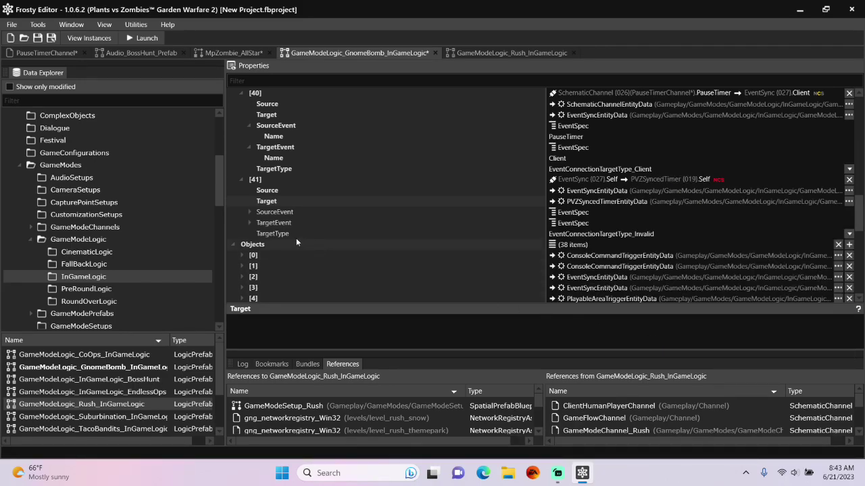
- Name connection [41]'s source event Out and target event Pause, with target type Server
click(250, 212)
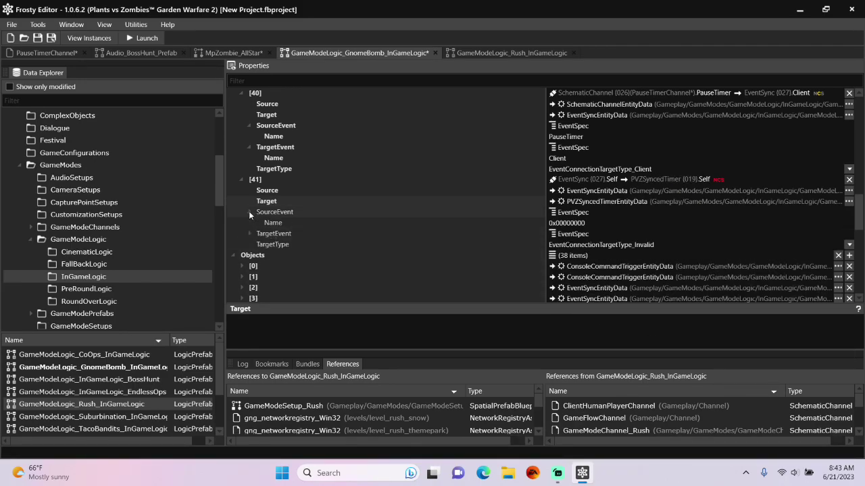
click(596, 223)
key(BackSpace)
key(BackSpace)
key(BackSpace)
key(BackSpace)
key(BackSpace)
key(BackSpace)
key(BackSpace)
key(BackSpace)
key(BackSpace)
key(BackSpace)
text(Out)
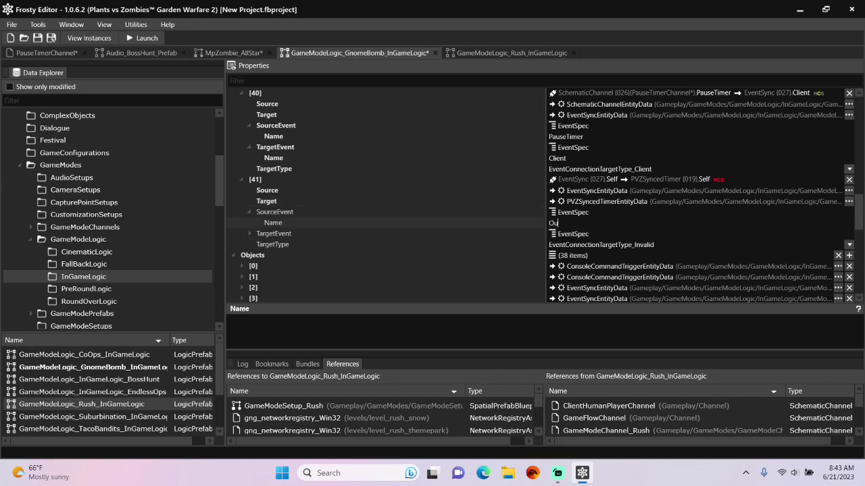
click(250, 233)
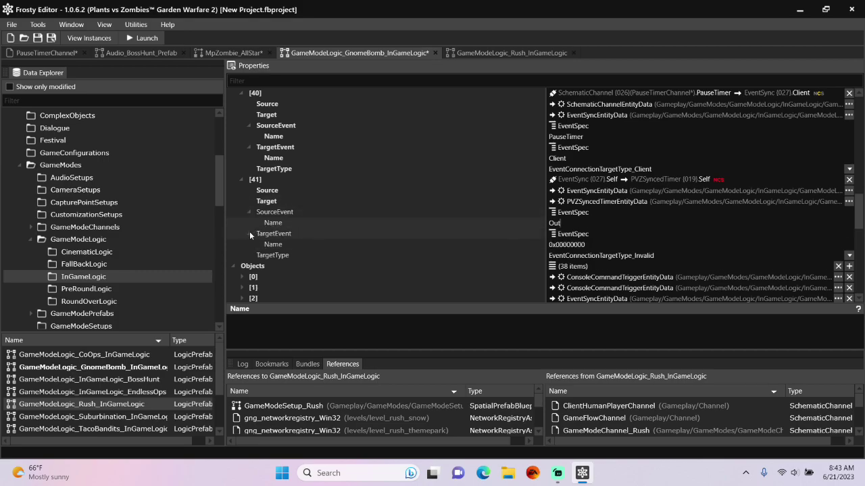
click(594, 246)
key(BackSpace)
key(BackSpace)
key(BackSpace)
key(BackSpace)
key(BackSpace)
key(BackSpace)
key(BackSpace)
key(BackSpace)
key(BackSpace)
key(BackSpace)
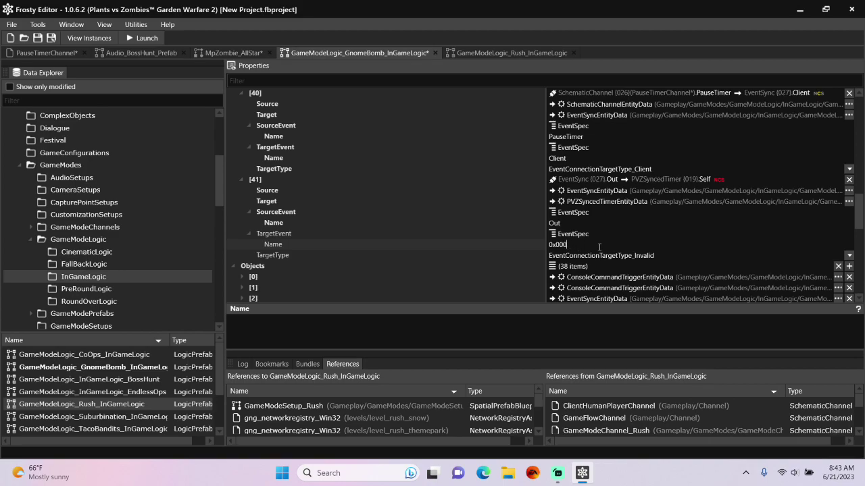
text(Pause)
click(848, 255)
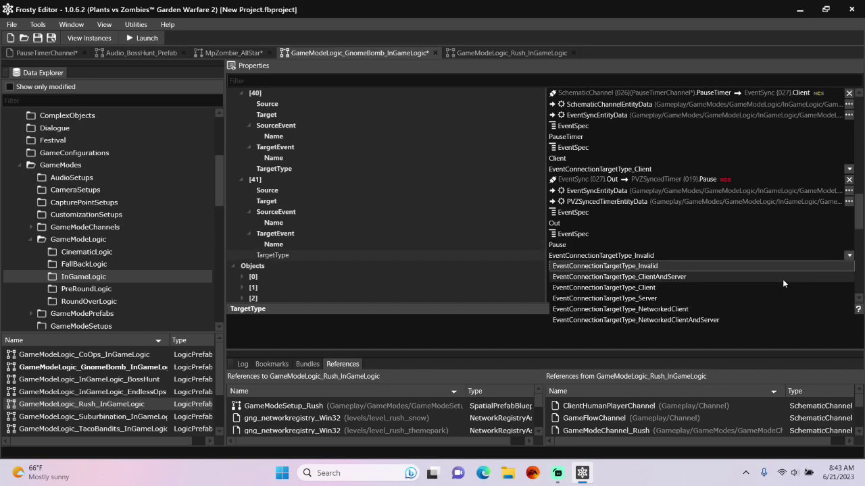
click(749, 298)
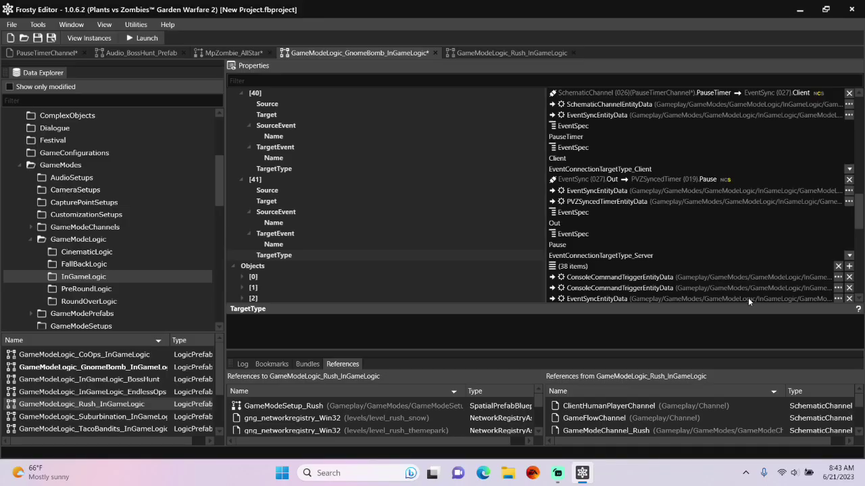
- Save the project as Pause GB Timer.fbproject and launch the game with it
key(ctrl+s)
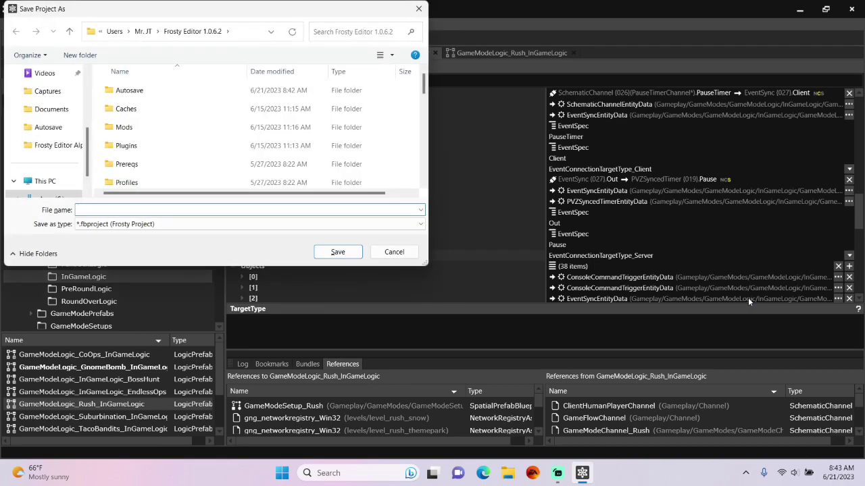
text(Pause GB Timer)
click(347, 248)
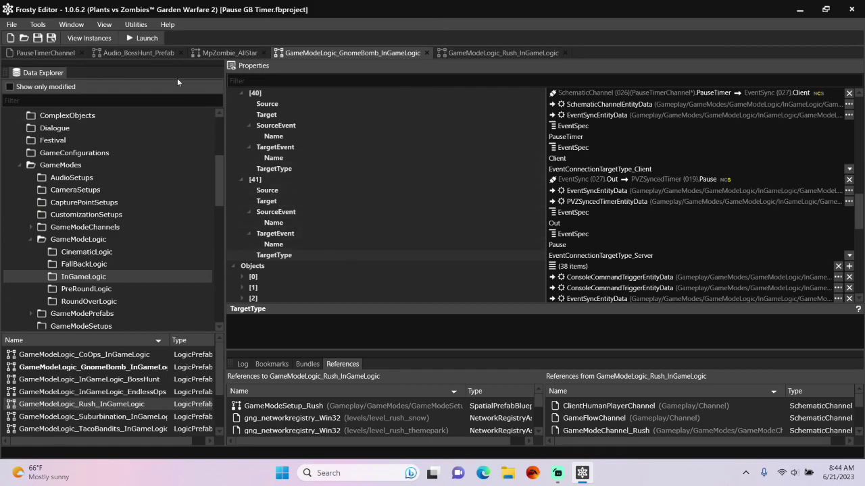
click(146, 38)
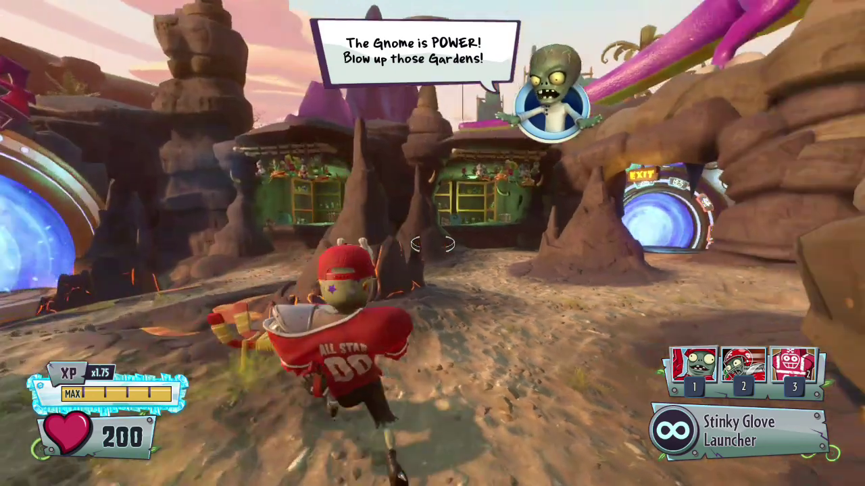
- Run the zombie through the exit portal into the Gnome Bomb plaza, timer showing 14:49
key(w)
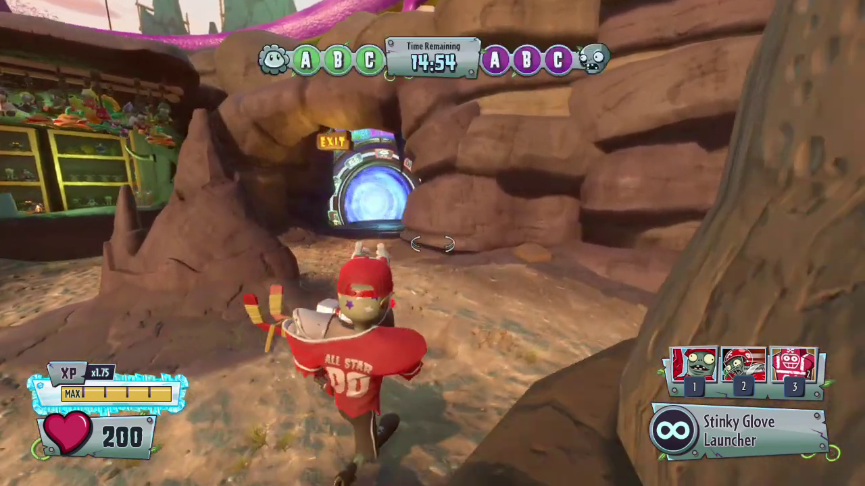
key(w)
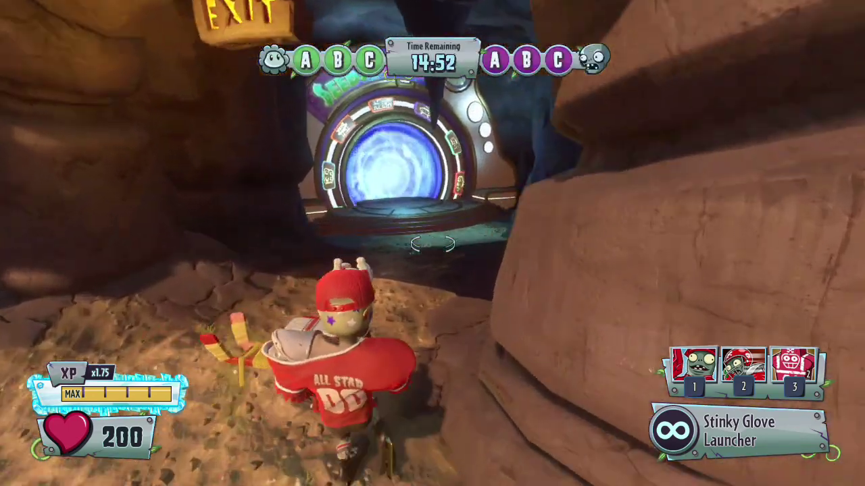
key(w)
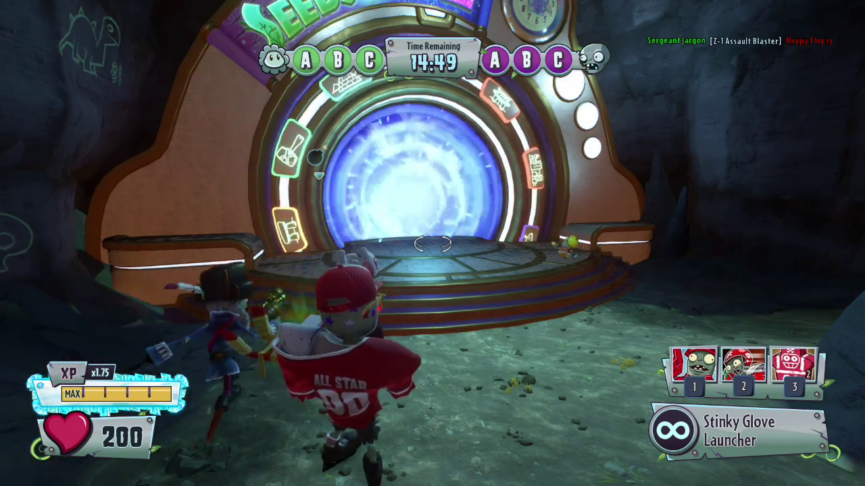
key(w)
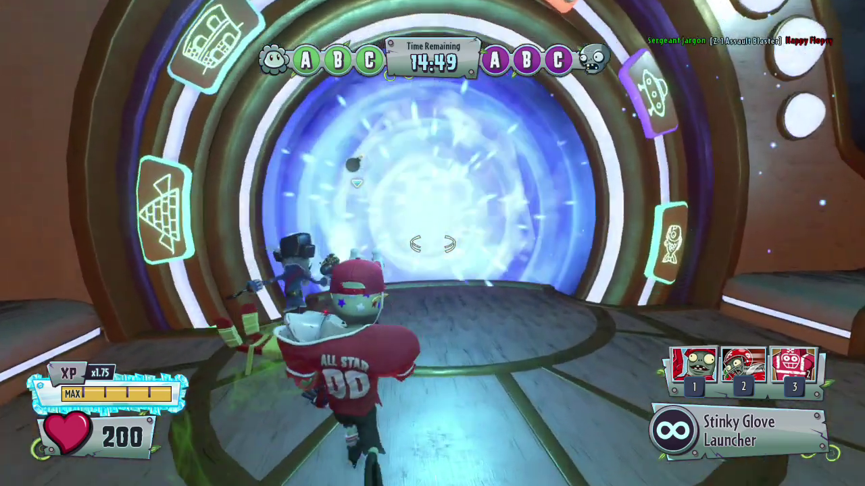
key(w)
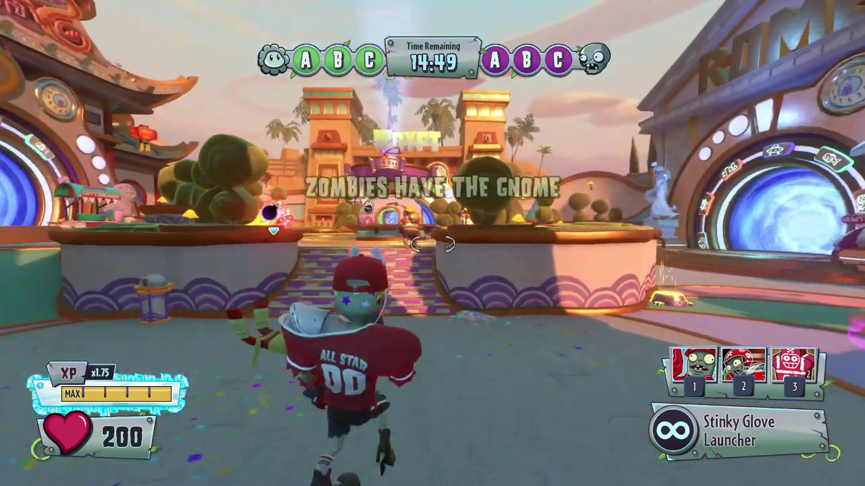
key(w)
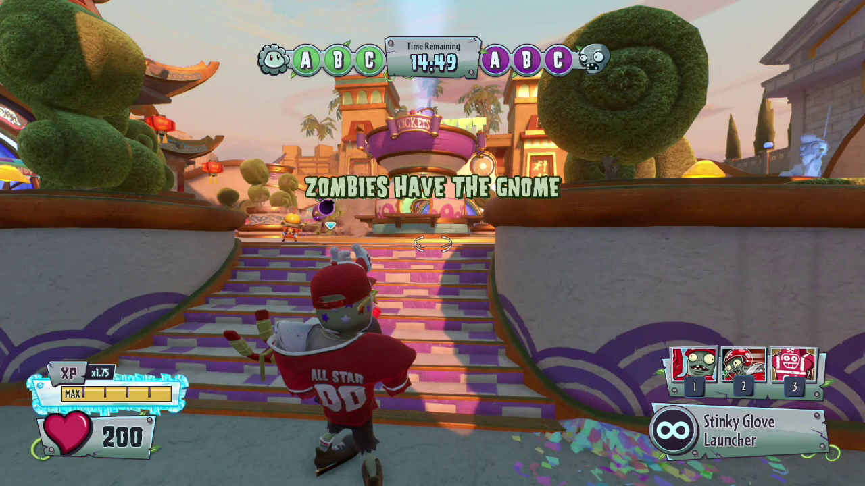